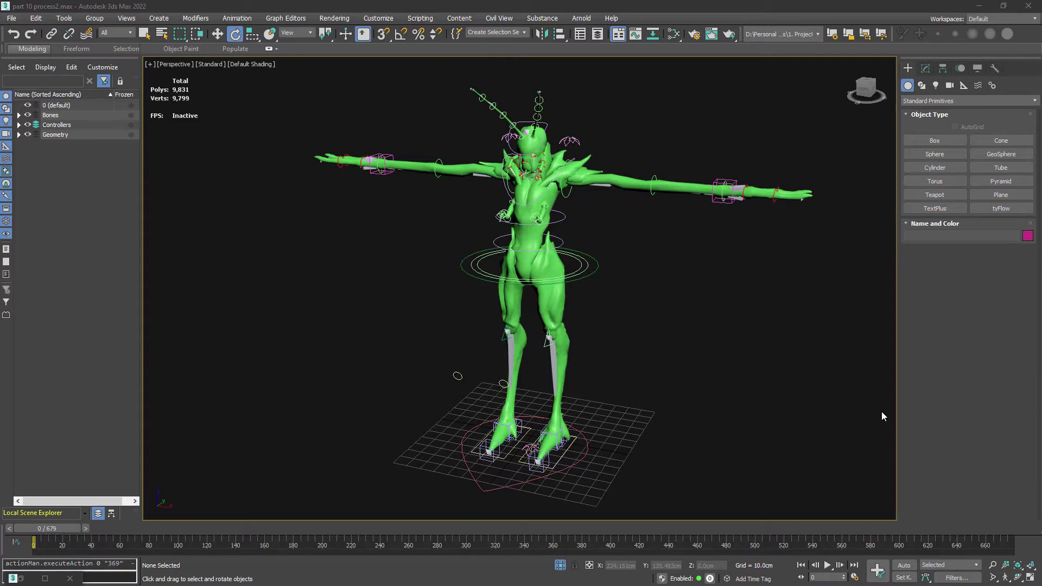
- Hide the Geometry layer and align Rectangle002 to the L_Clav bone's pivot position on X, Y and Z
key("w")
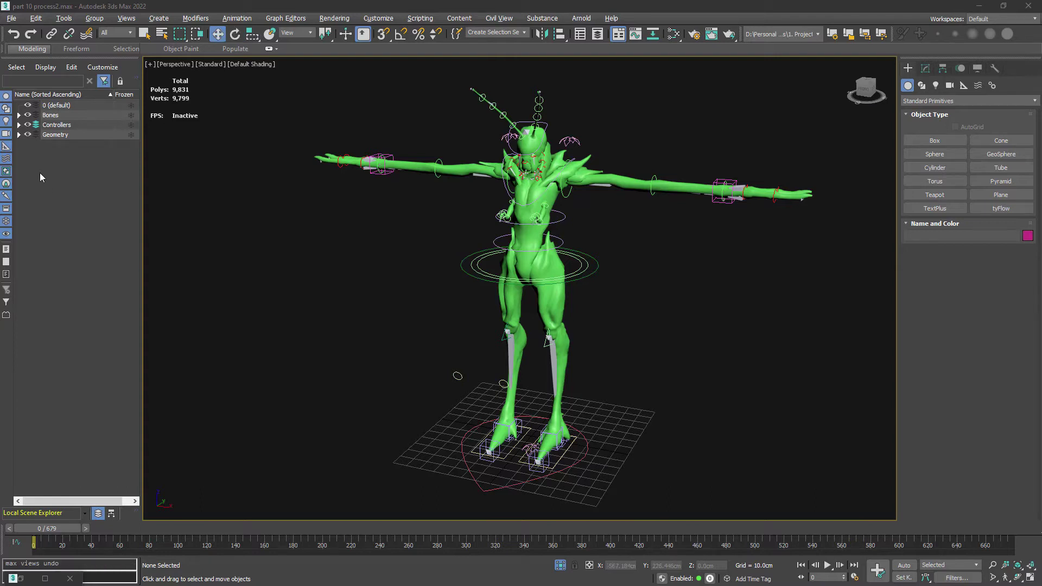
left_click(27, 135)
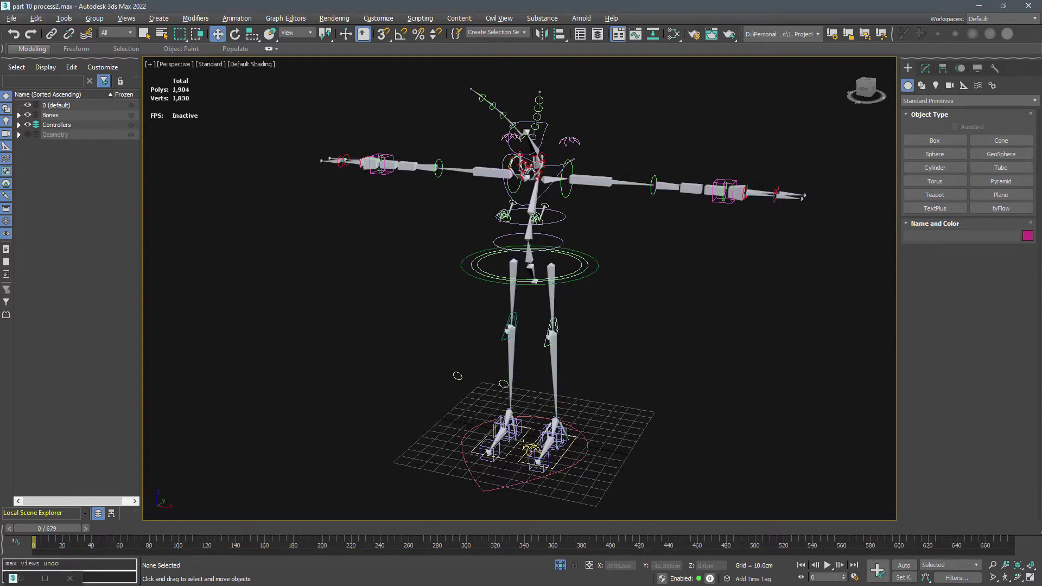
left_click(523, 445)
key("alt+a")
left_click(547, 180)
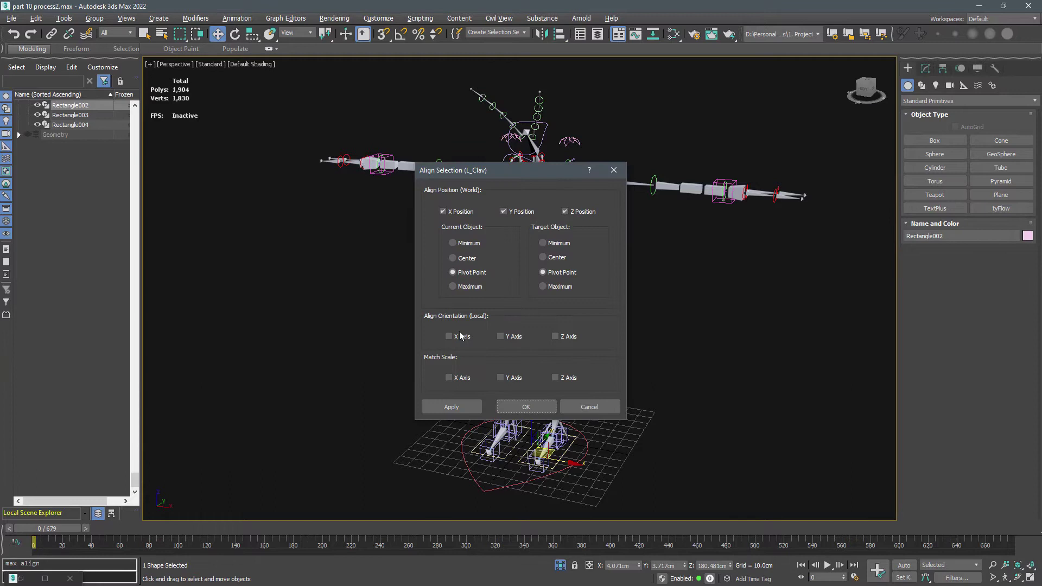
left_click(513, 407)
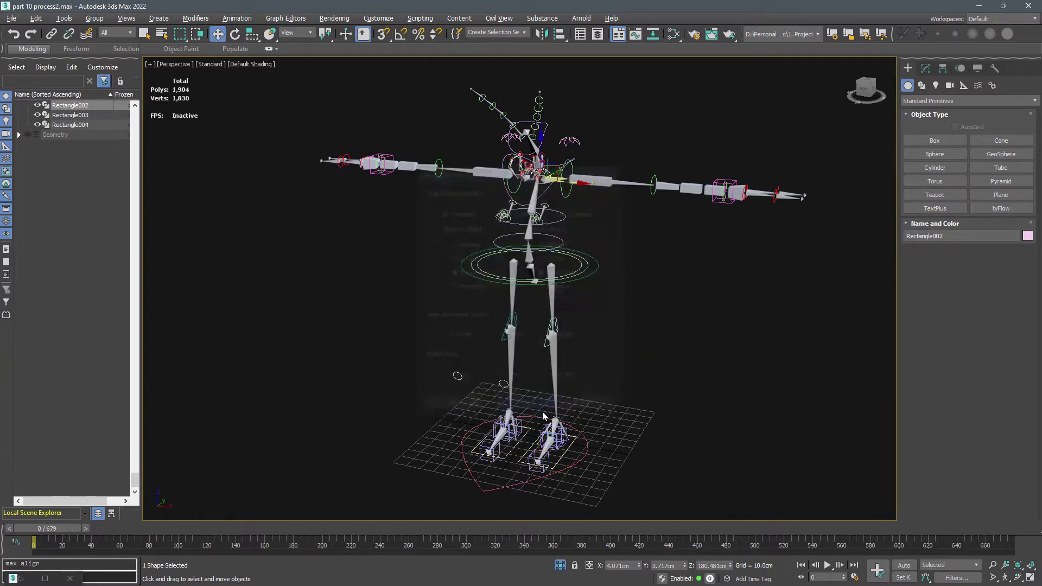
- Move Rectangle002 above the left shoulder, about 19 cm along X and 29 cm up along Z
middle_click_drag(623, 386, 607, 336, "alt")
scroll(597, 333, "up", 4)
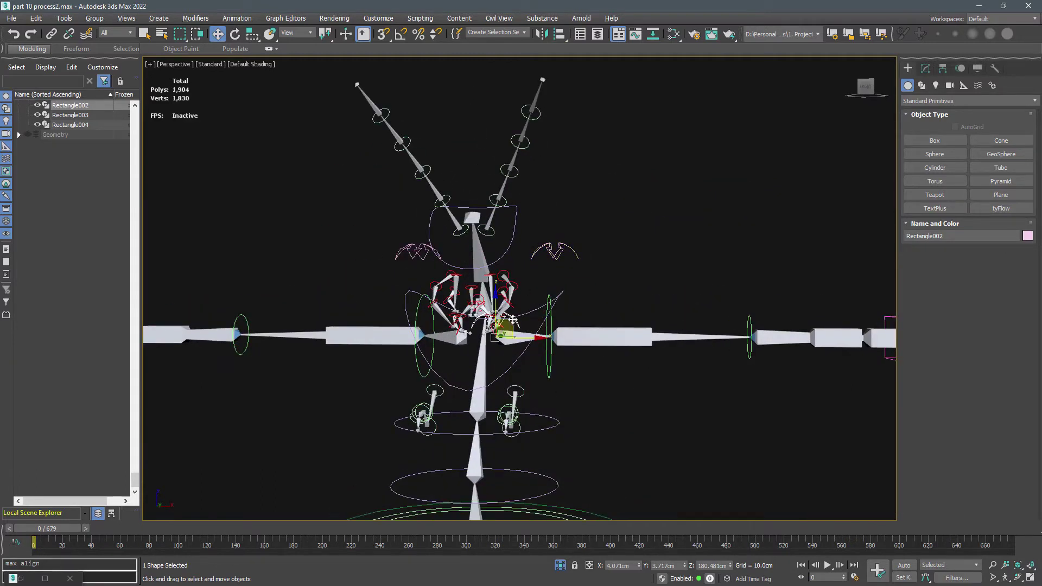
left_click_drag(514, 318, 582, 214)
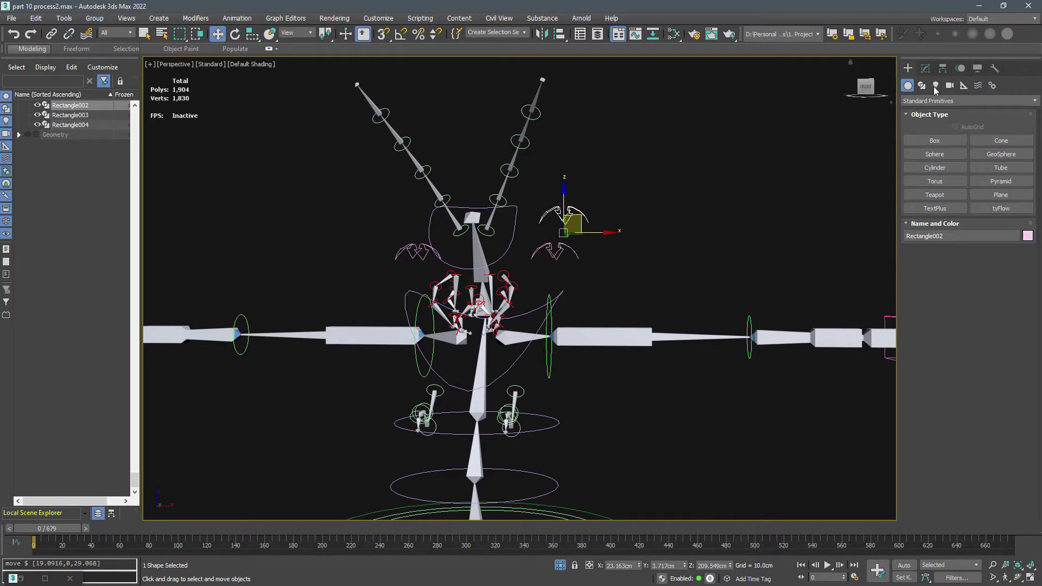
- Align only the pivot of Rectangle002 to the L_Clav bone, matching position and orientation on X, Y and Z
left_click(943, 68)
left_click(968, 143)
key("alt+a")
left_click(518, 337)
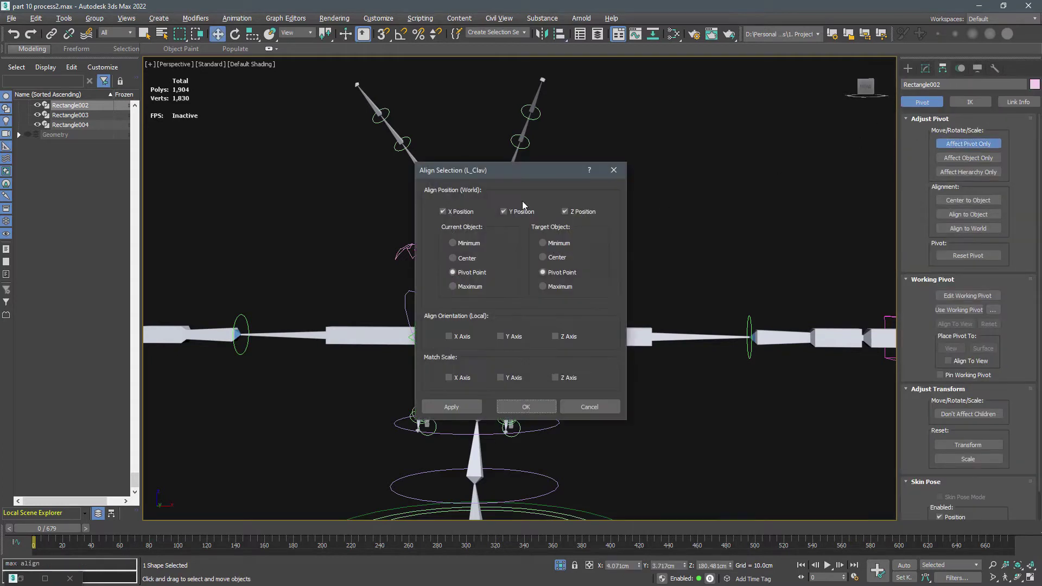
left_click_drag(504, 152, 711, 157)
left_click(651, 323)
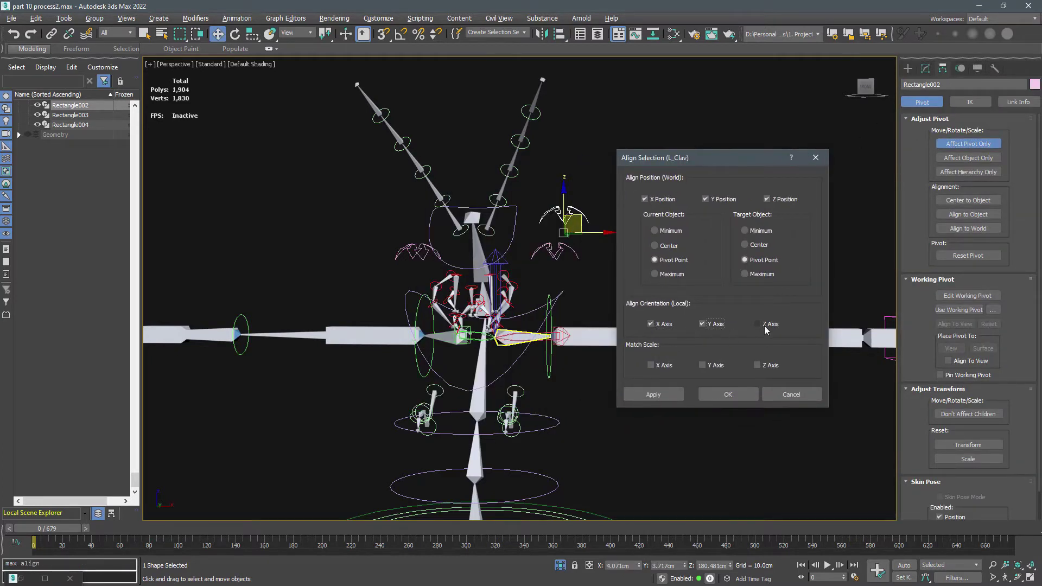
left_click(757, 324)
left_click(747, 397)
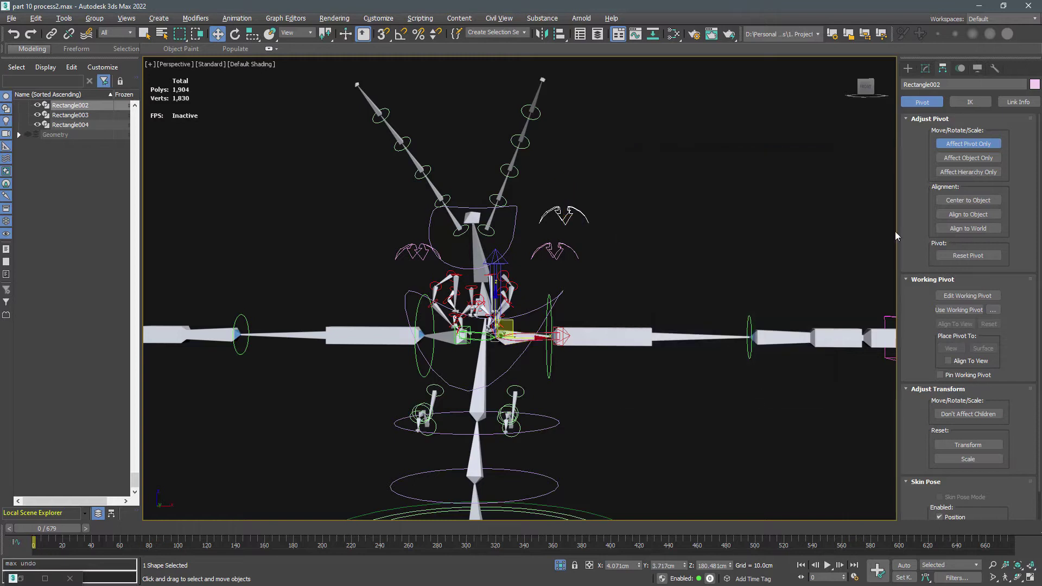
left_click(941, 144)
- Replace Rectangle003 with Rectangle002 as the orientation constraint target of the L_Clav bone
left_click(51, 34)
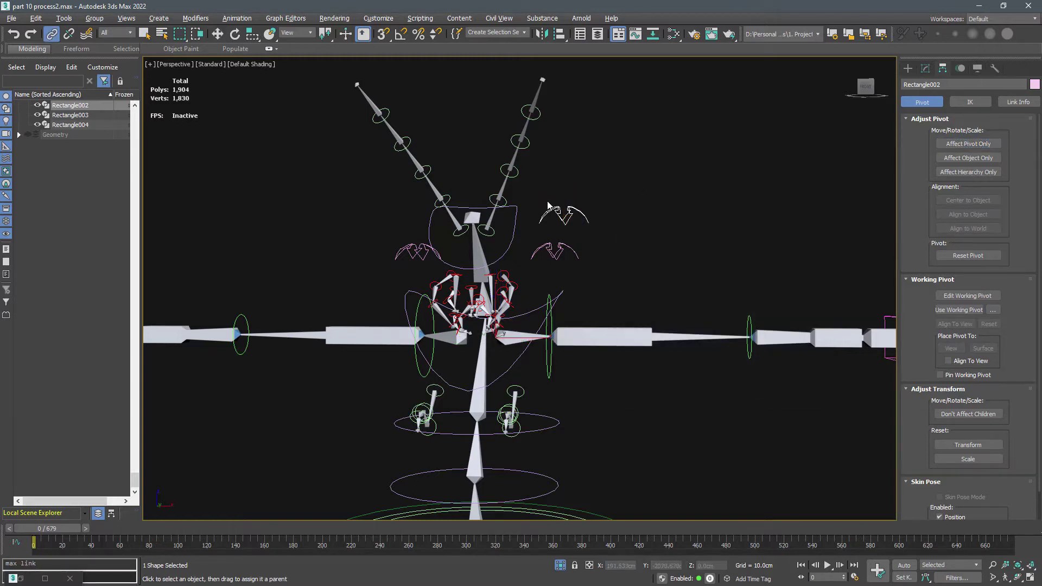
left_click_drag(499, 338, 562, 428)
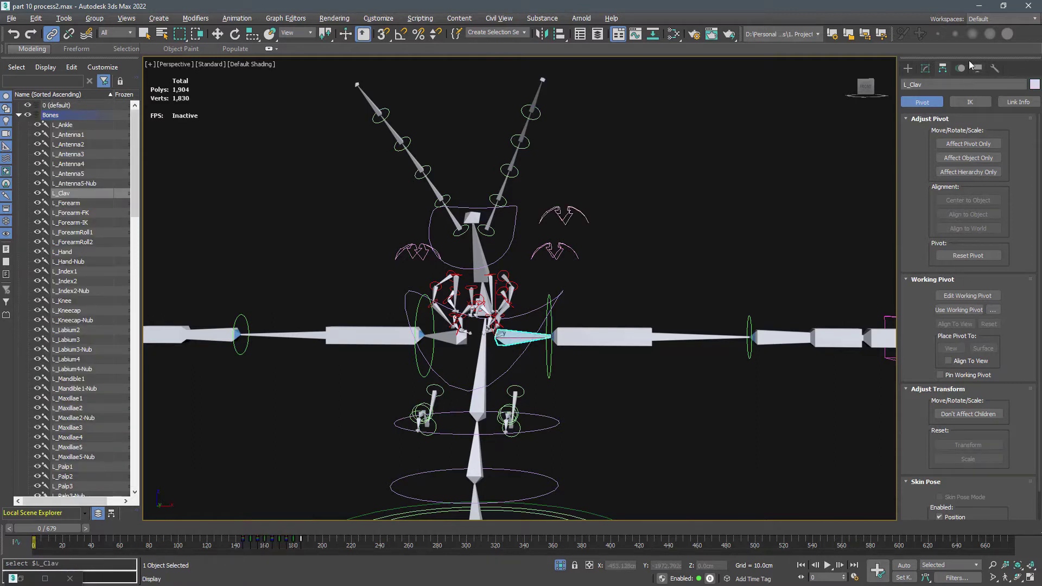
left_click(960, 68)
left_click(967, 226)
scroll(913, 257, "down", 2)
scroll(913, 258, "down", 1)
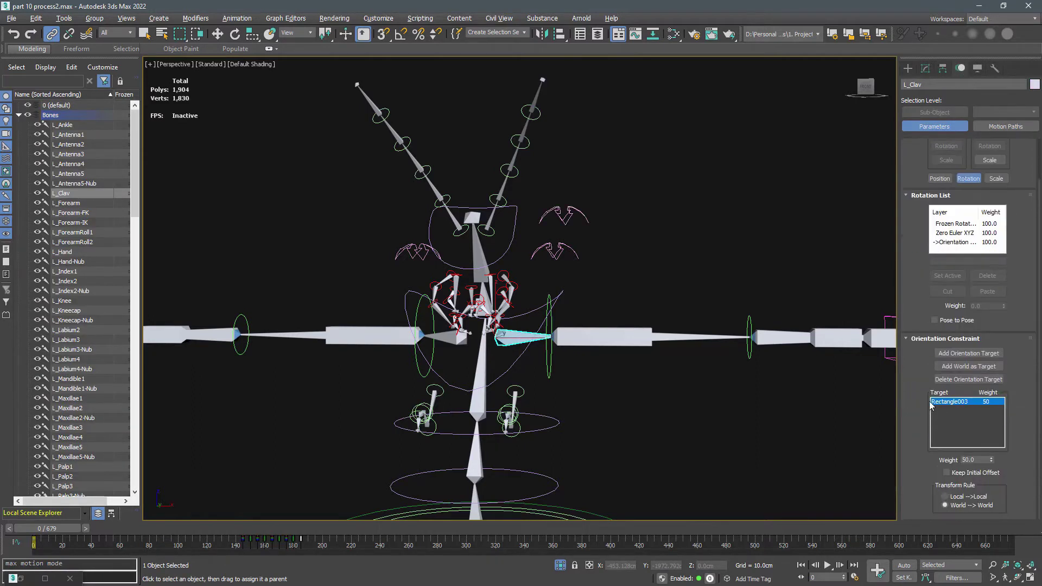
left_click(952, 382)
left_click(969, 353)
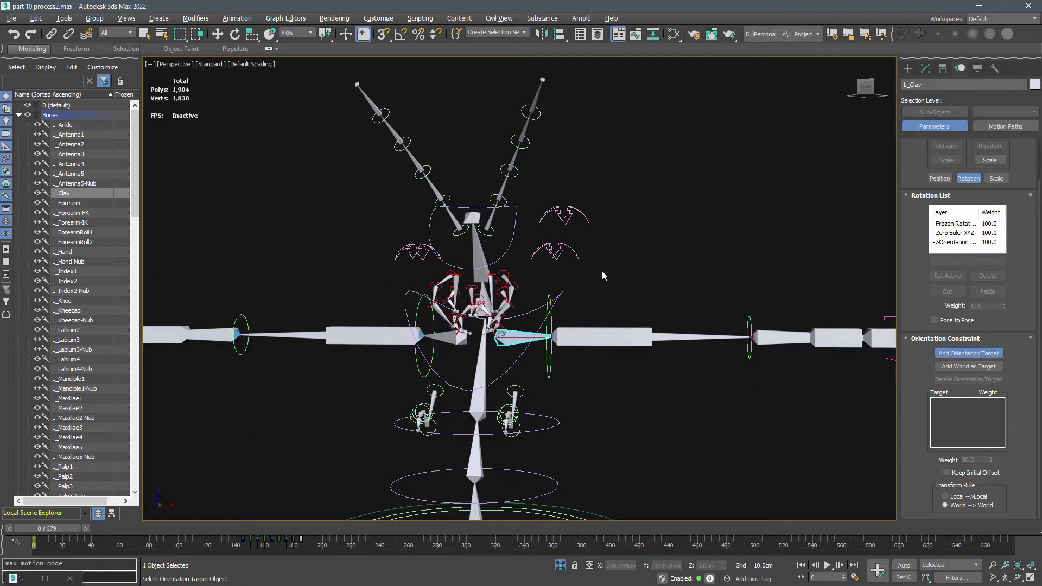
left_click(562, 215)
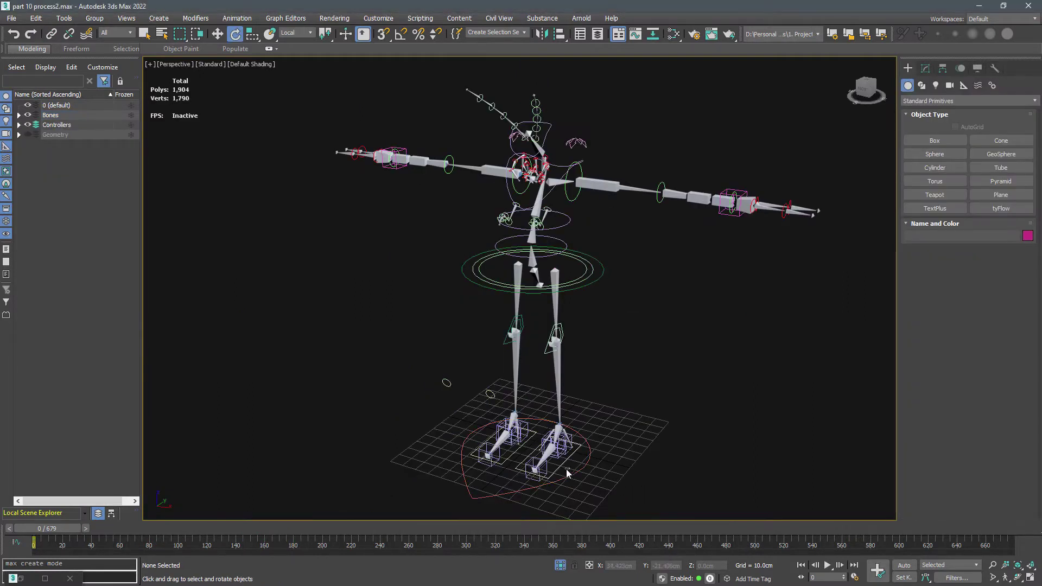
- Add an Attribute Holder modifier to the L_Foot_ctrl shape and rename it L_Foot_Attributes
left_click(559, 469)
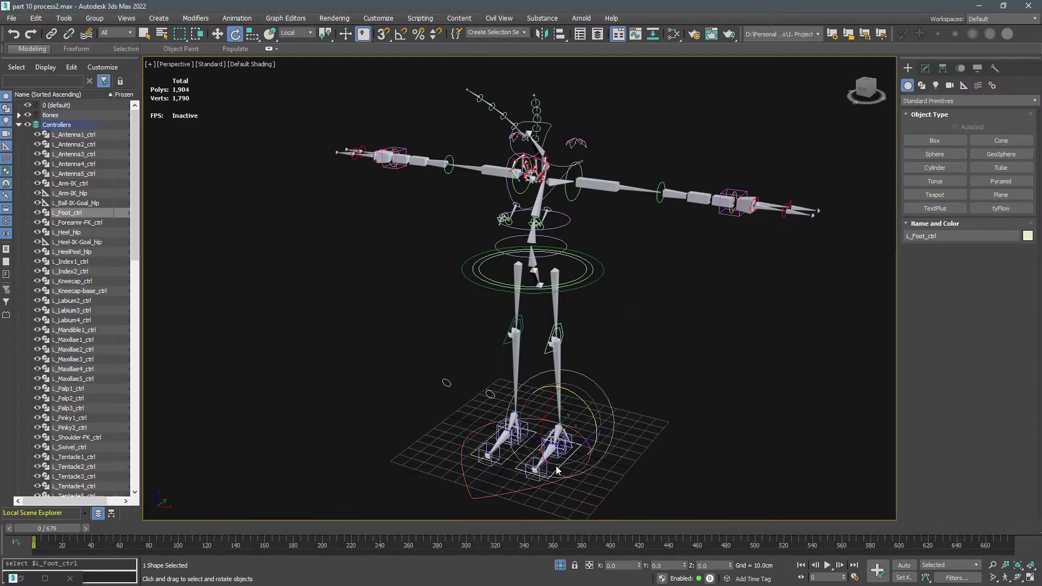
left_click(925, 70)
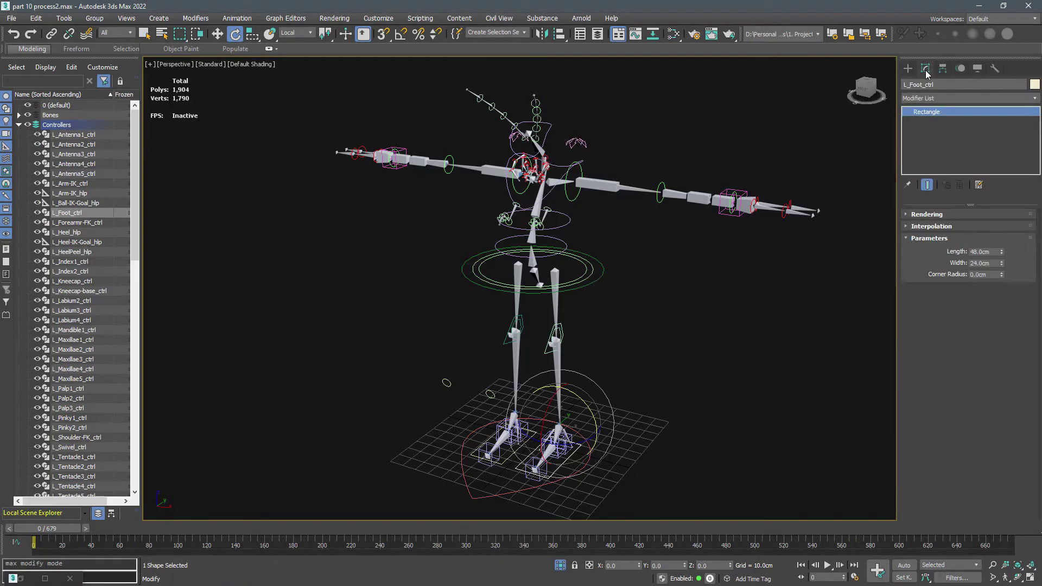
left_click(925, 98)
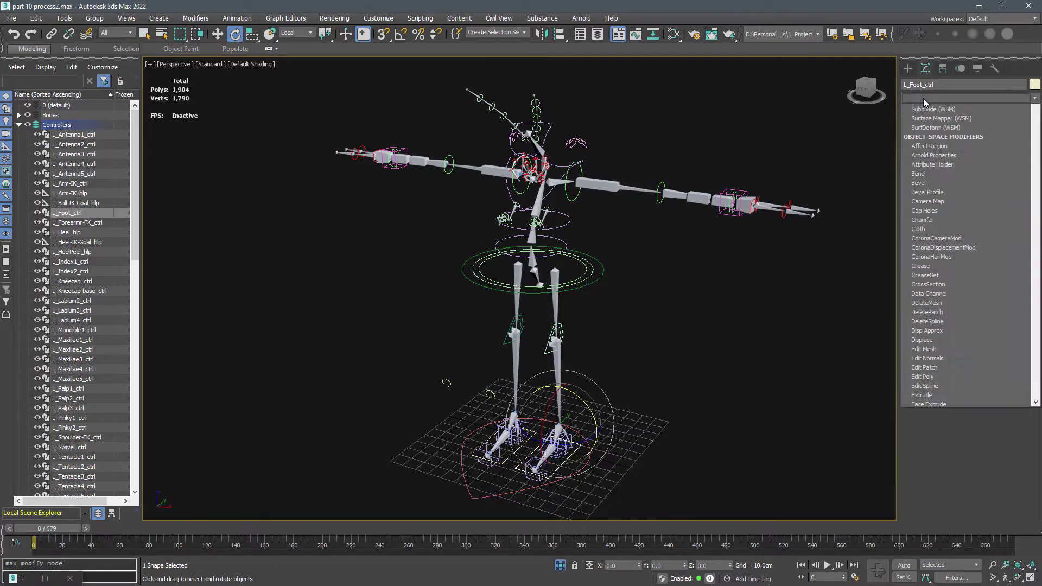
left_click(929, 109)
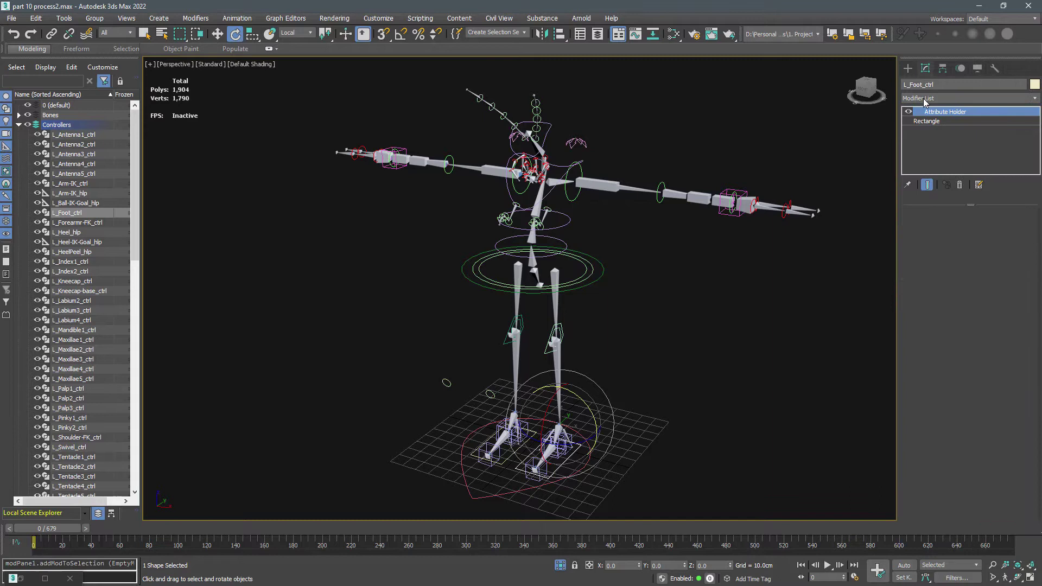
right_click(939, 111)
left_click(930, 114)
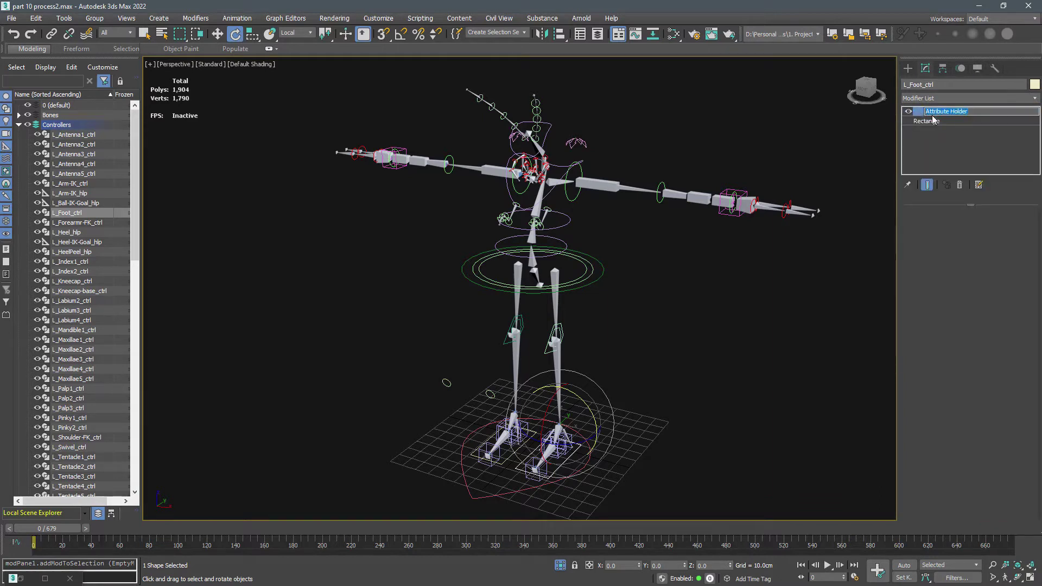
type("L_Foot_")
key("Return")
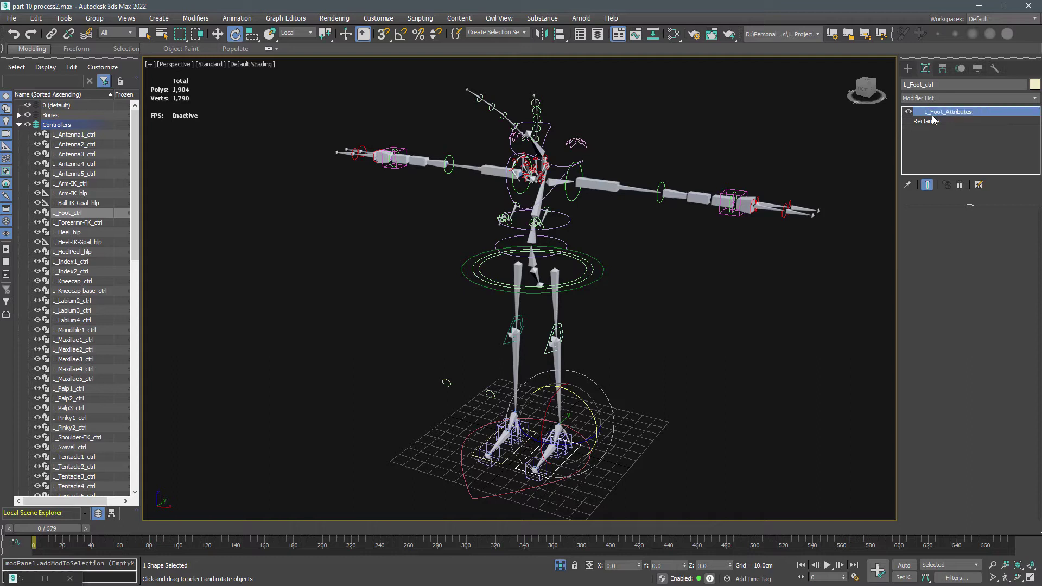
- Open the Parameter Editor for the current modifier and disable the CA def version auto-update and Add Presets Options
left_click(236, 18)
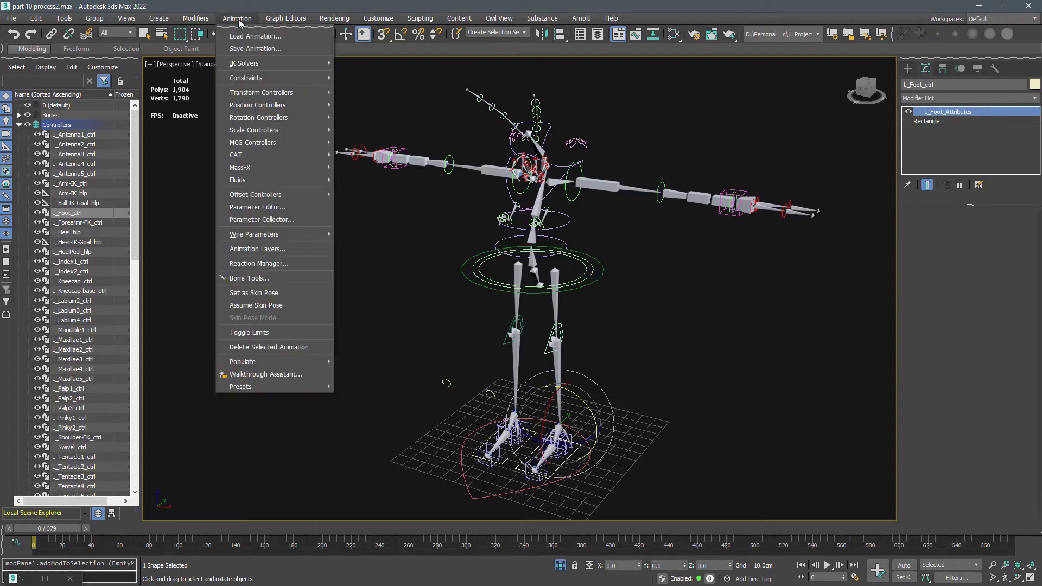
left_click(257, 207)
left_click_drag(294, 155, 284, 140)
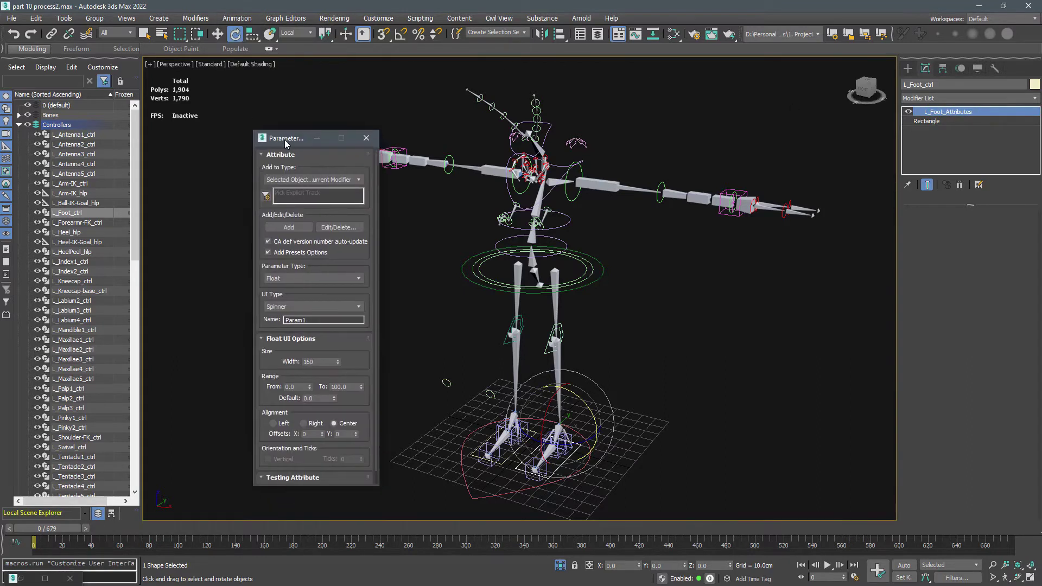
left_click(326, 176)
left_click(329, 194)
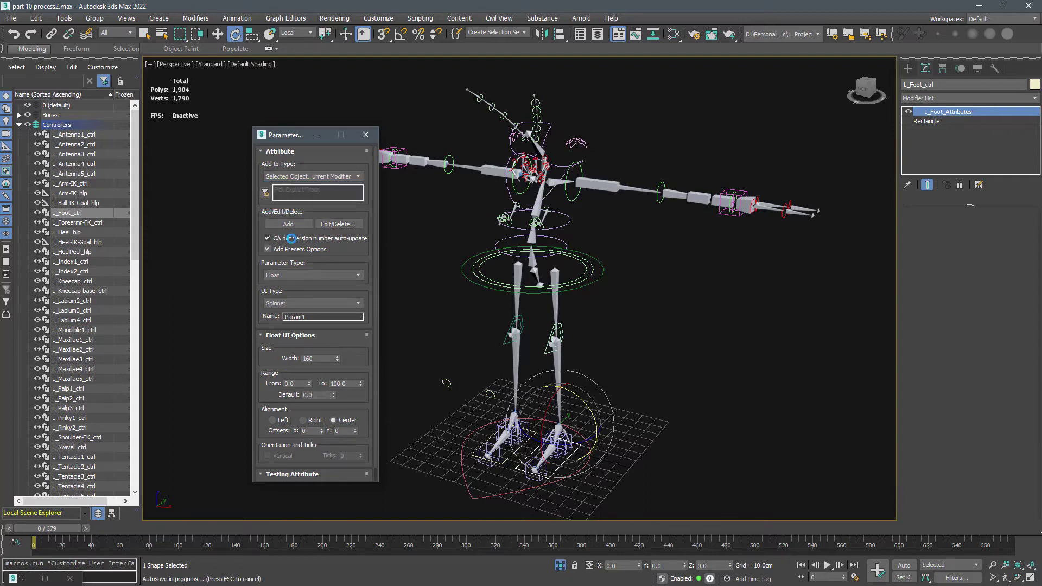
left_click(291, 240)
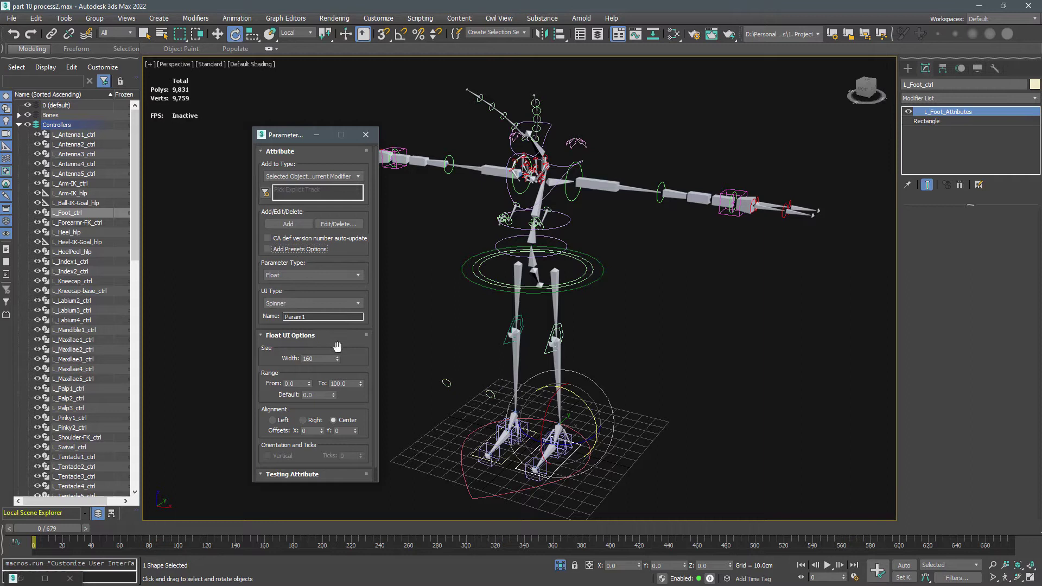
- Add a right-aligned float spinner parameter named Heel Peel with a width of 100 to L_Foot_Attributes
left_click_drag(338, 346, 342, 332)
double_click(337, 303)
type("Heel")
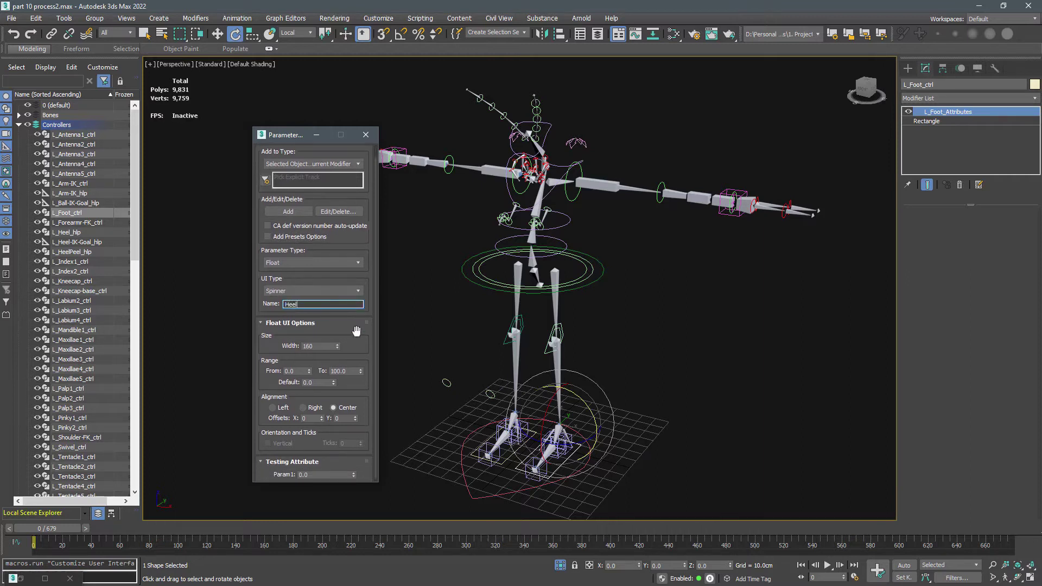
type(" Peel")
key("Return")
left_click_drag(293, 129, 296, 94)
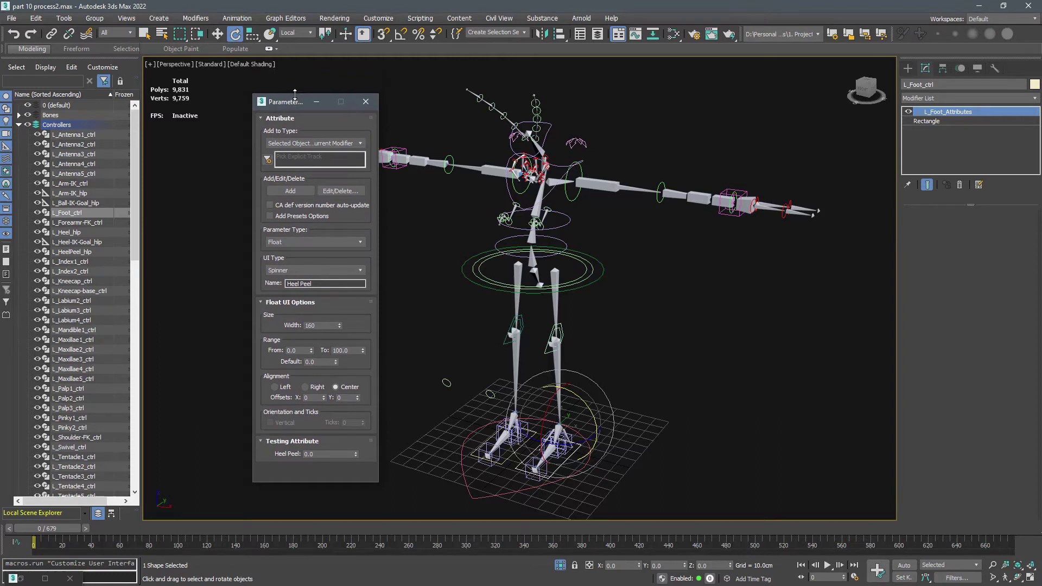
left_click(318, 386)
left_click_drag(305, 325, 360, 327)
type("100")
key("Return")
left_click(290, 191)
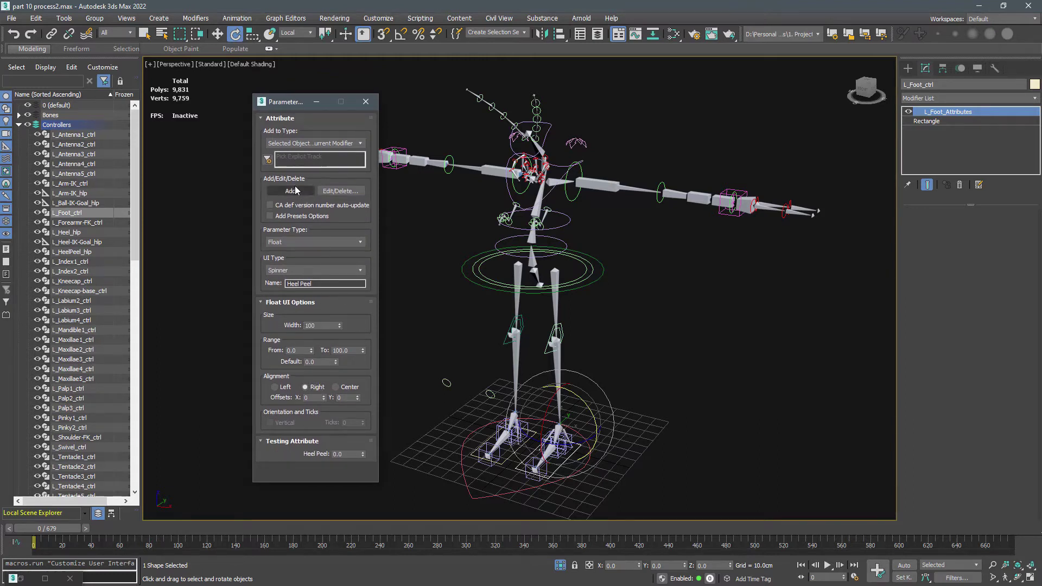
- Add two more float spinner parameters named Heel Twist and Heel Lift to L_Foot_Attributes
double_click(332, 284)
type("Heel")
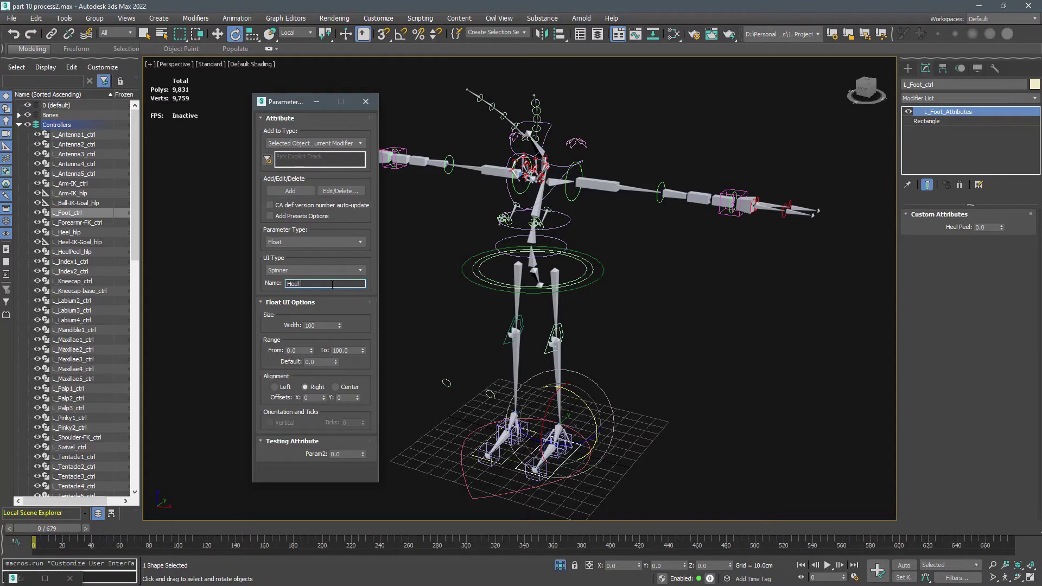
left_click(290, 190)
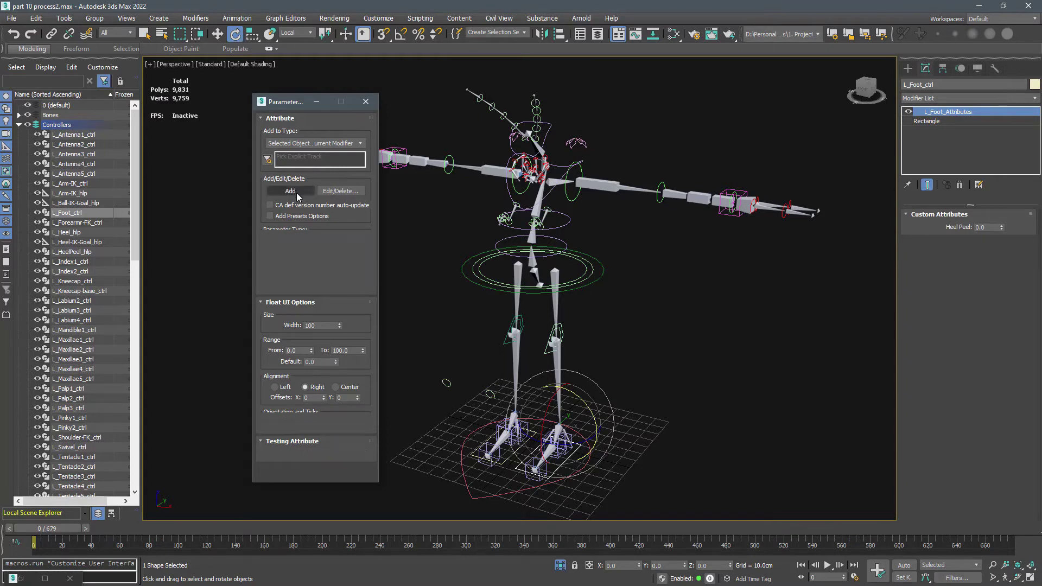
double_click(323, 283)
type("Heel Lift")
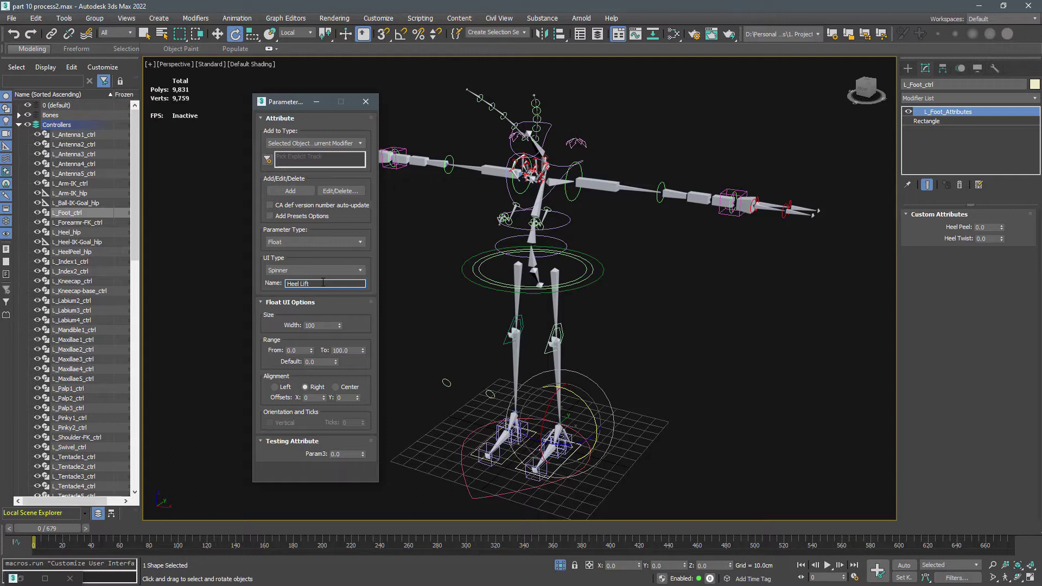
key("Return")
left_click(314, 193)
- Add float spinner parameters named Toe Tap and Toe Twist to L_Foot_Attributes
double_click(325, 284)
type("Toe T")
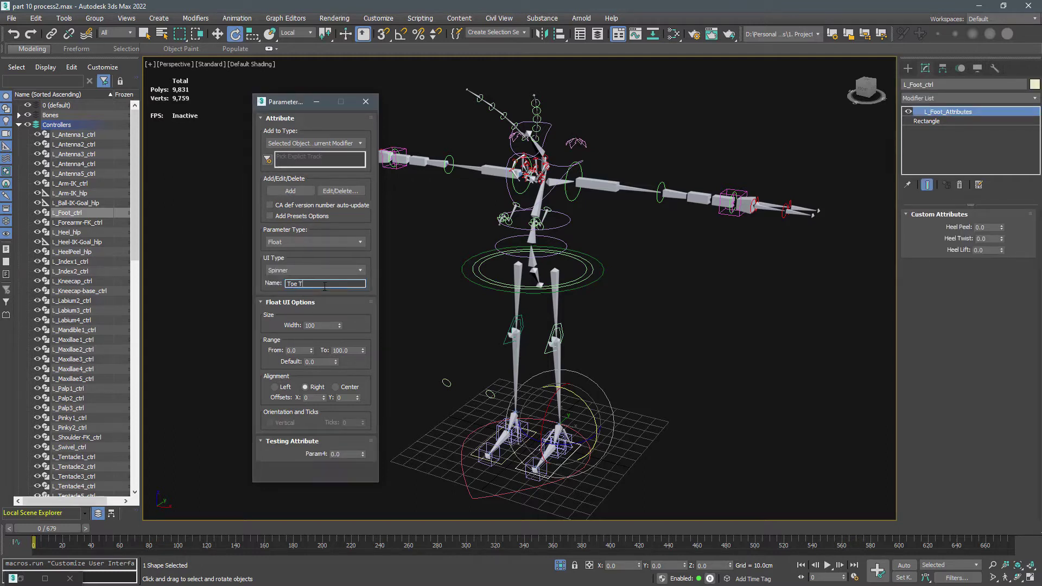
type("ap")
left_click(290, 191)
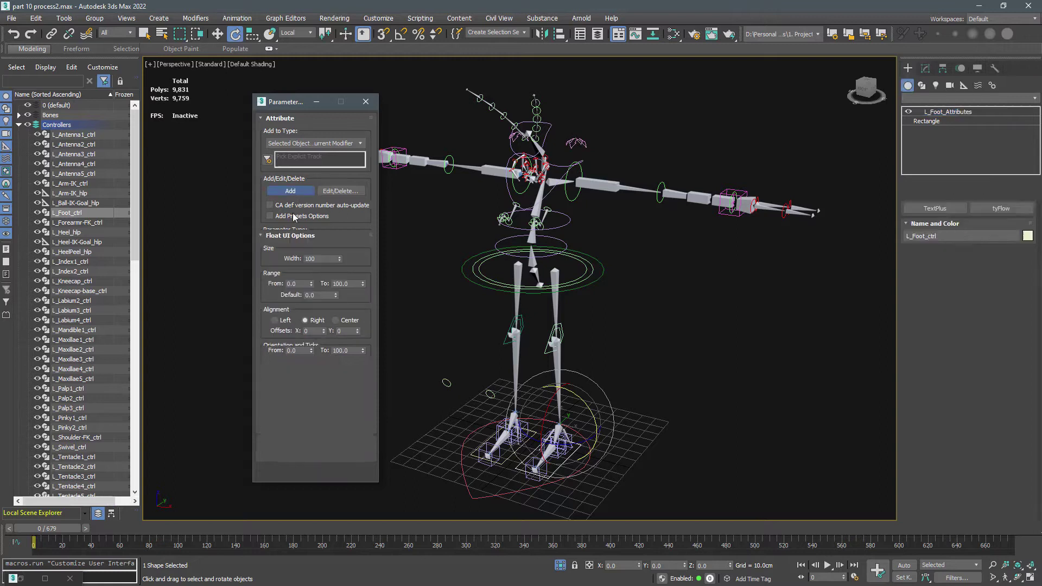
double_click(311, 283)
type("Toe Twis")
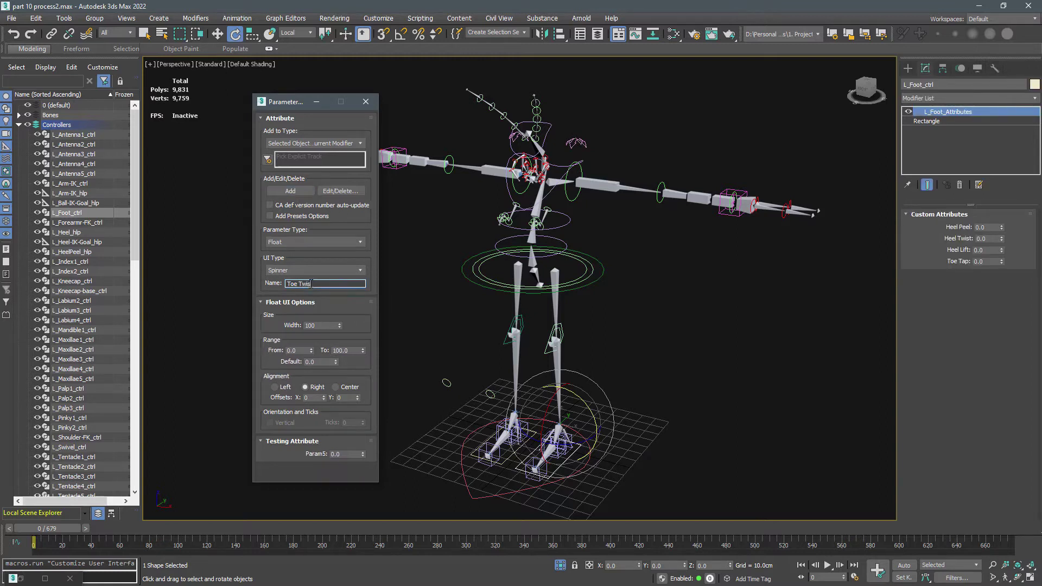
type("t")
left_click(303, 188)
- Add a float spinner parameter named Toe Lift to L_Foot_Attributes
double_click(329, 282)
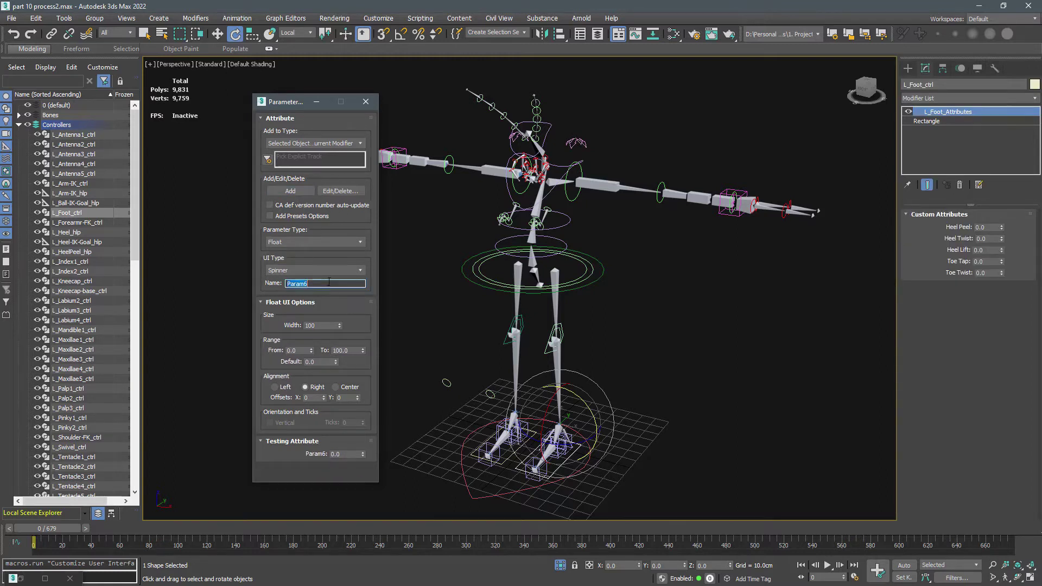
type("Toe Lift")
left_click(291, 191)
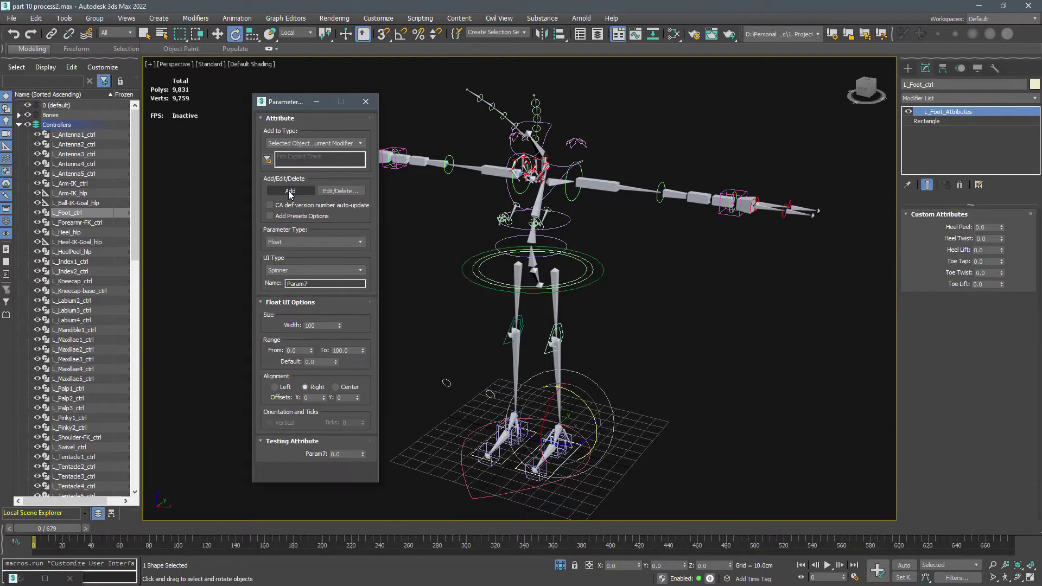
- Open the existing L_Foot_Attributes parameters for editing and set Heel Peel's maximum range to 1
left_click(331, 192)
left_click_drag(402, 243, 417, 195)
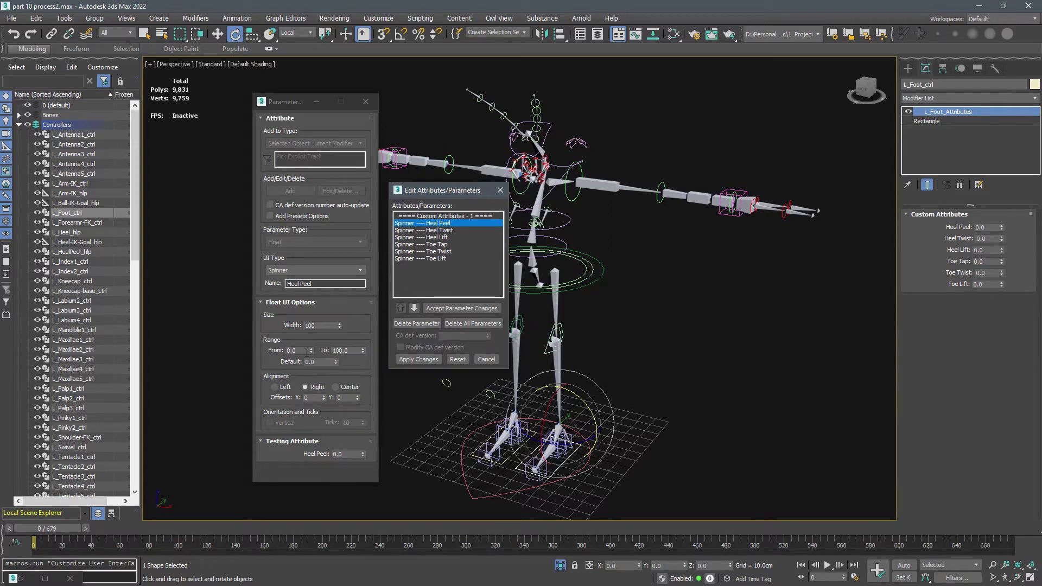
left_click(323, 351)
double_click(344, 350)
type("1")
key("Return")
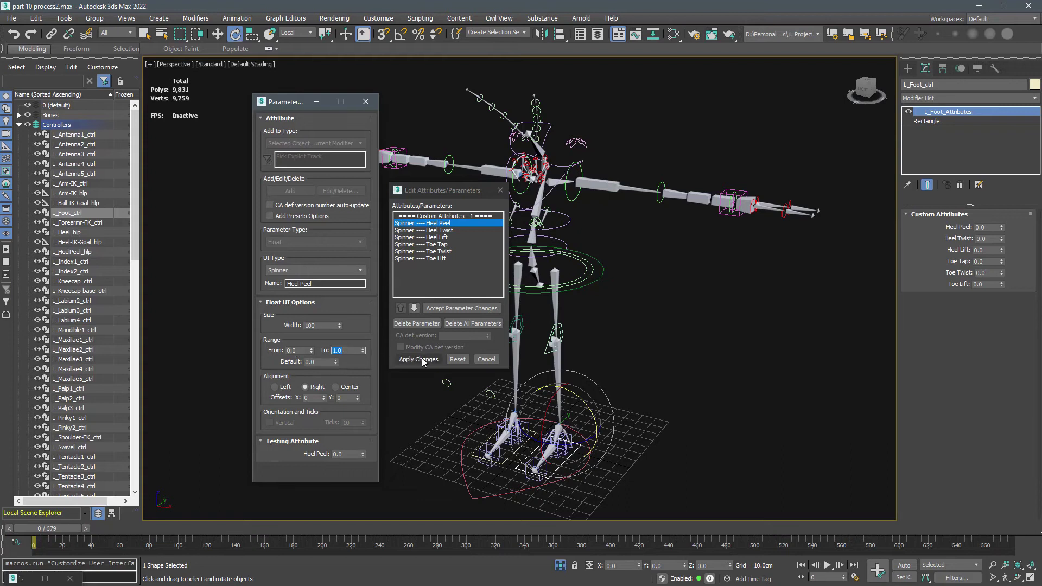
left_click(421, 357)
- Set the Heel Twist parameter's range from -1 to 1 and apply the change
left_click(451, 231)
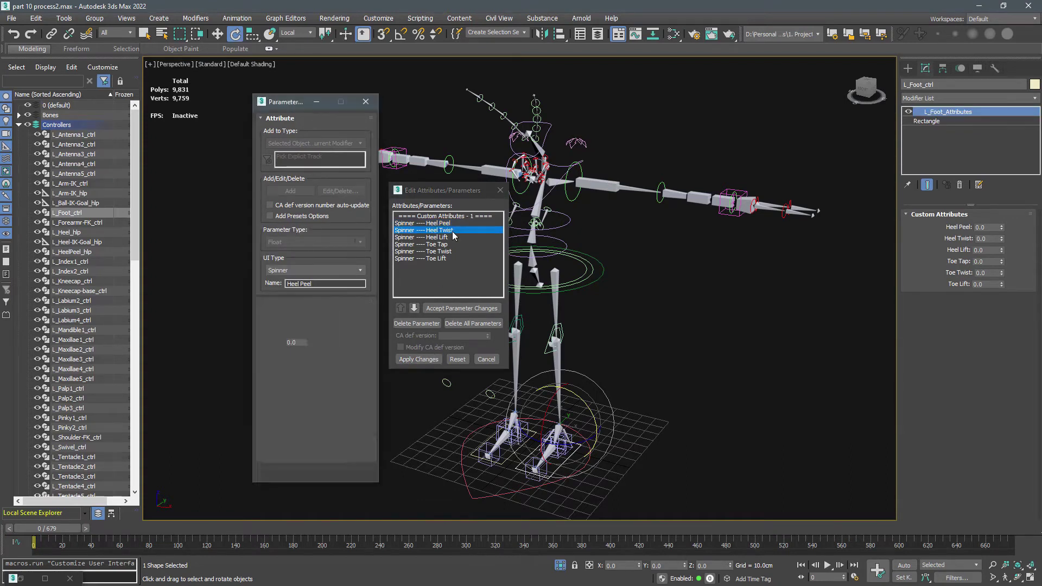
double_click(301, 350)
type("-1")
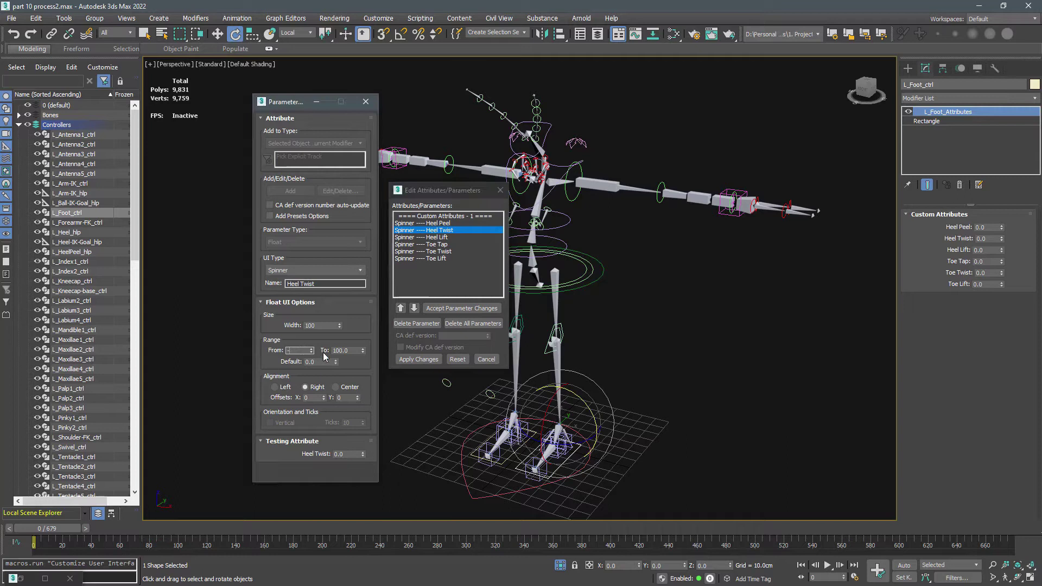
double_click(346, 350)
type("1")
left_click(413, 359)
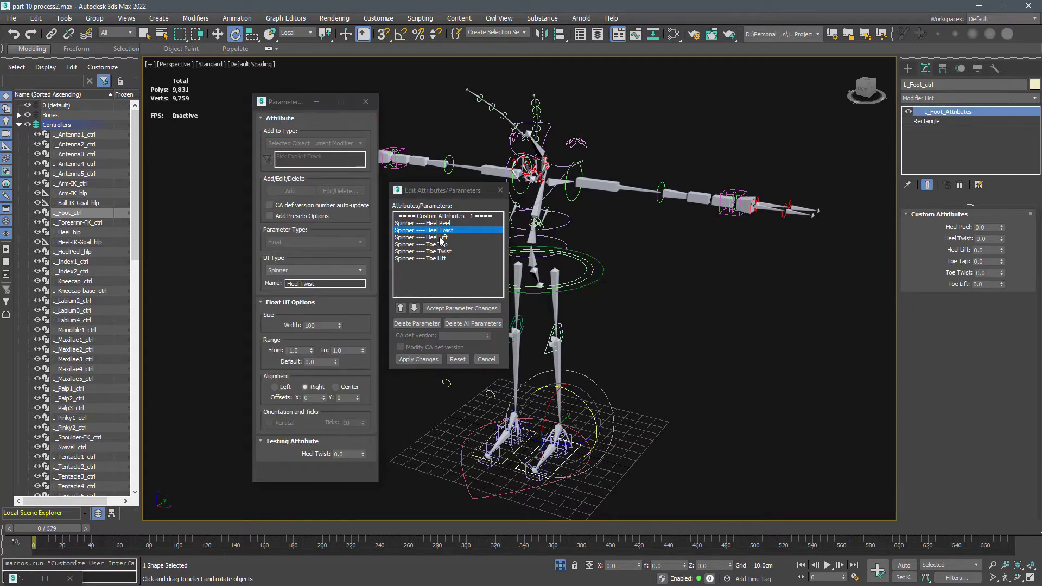
- Set the maximum range of the Heel Lift and Toe Tap parameters to 1
left_click(421, 237)
double_click(346, 350)
type("1")
left_click(418, 360)
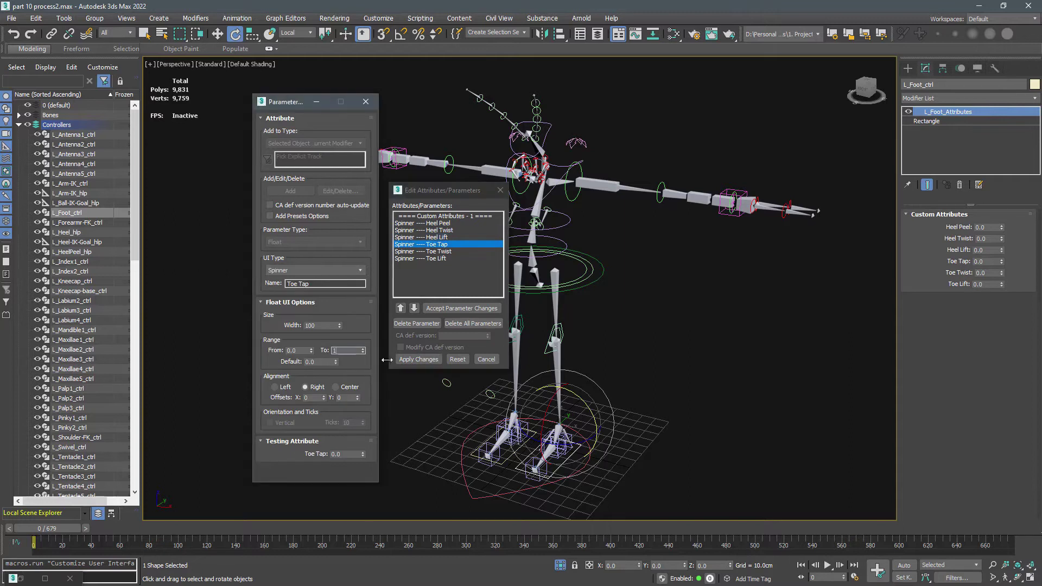
left_click(429, 244)
- Set the Toe Twist parameter's range from -1 to 1 and apply the change
left_click(434, 252)
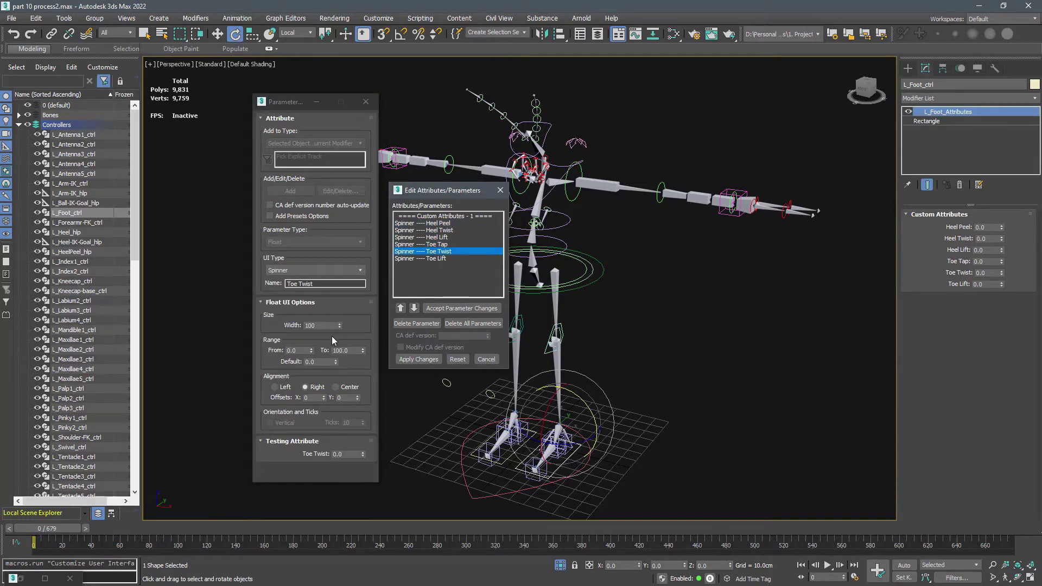
left_click(419, 359)
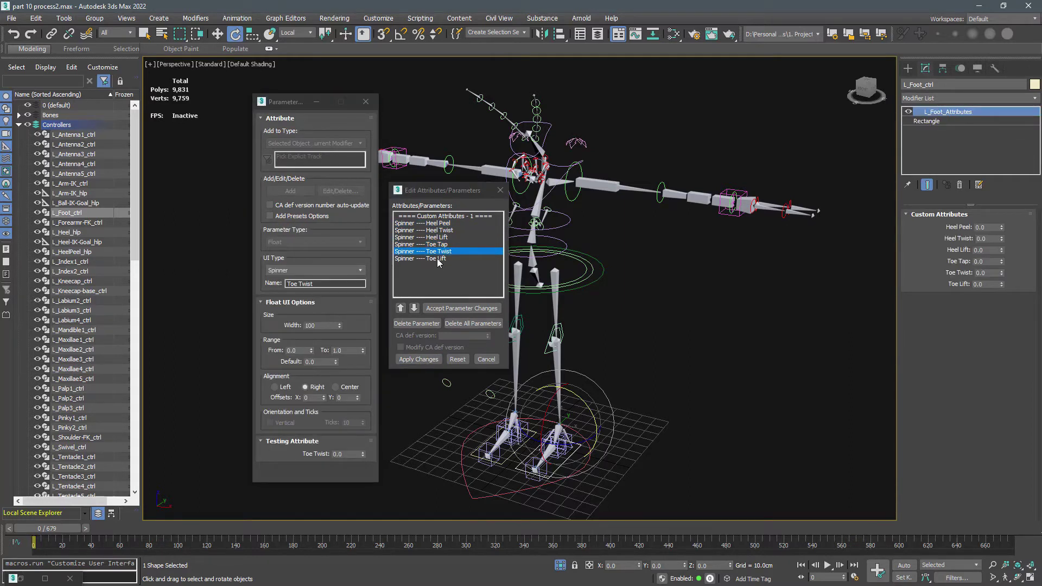
left_click(300, 351)
type("-1")
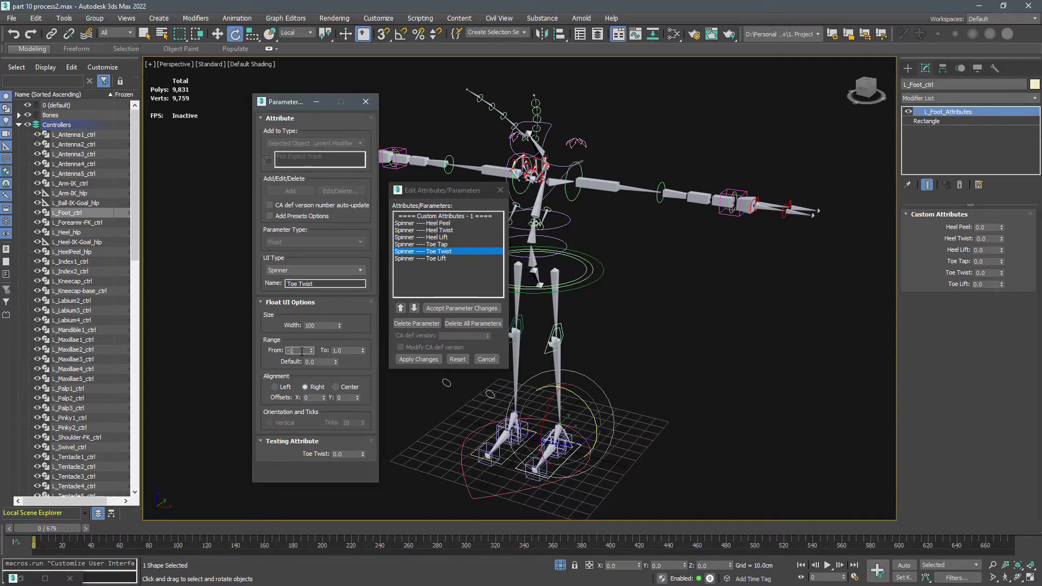
left_click(418, 360)
- Set the Toe Lift parameter's maximum range to 1, apply it and close the Parameter Editor
left_click(434, 258)
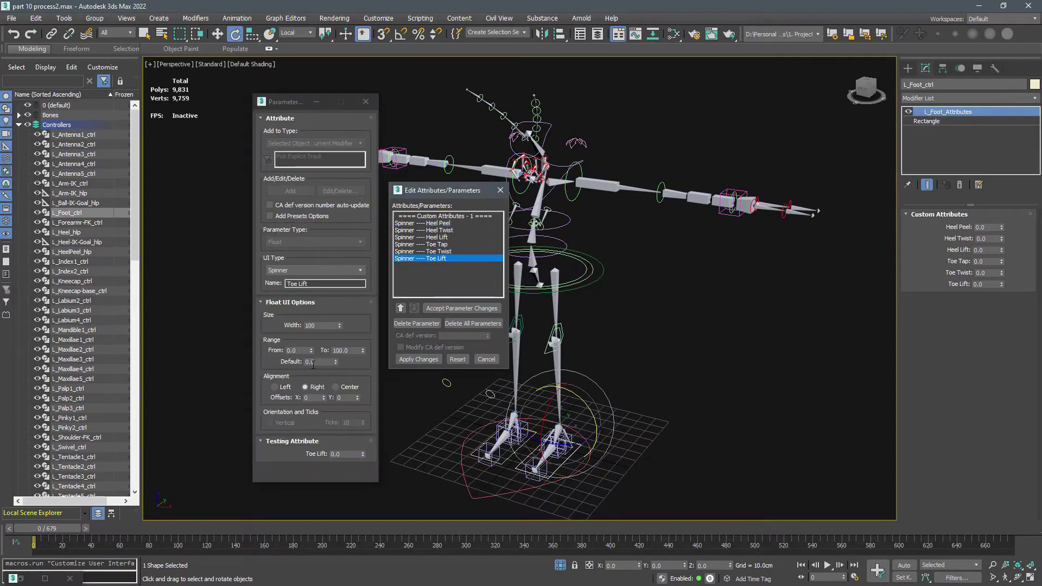
left_click(412, 359)
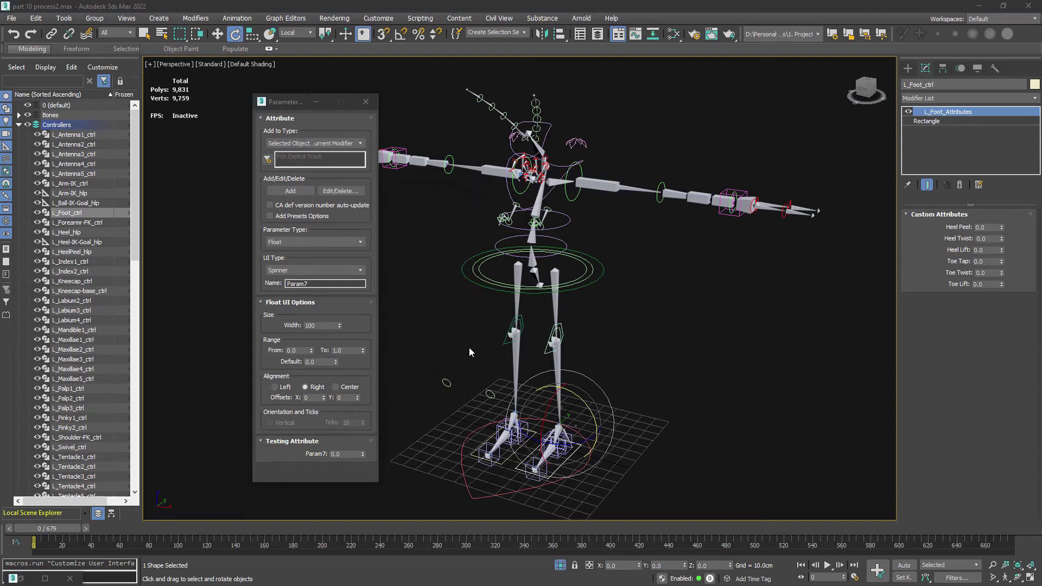
left_click(366, 101)
- Open the Reaction Manager and add the Heel Peel attribute of L_Foot_ctrl as a reaction master
left_click(237, 18)
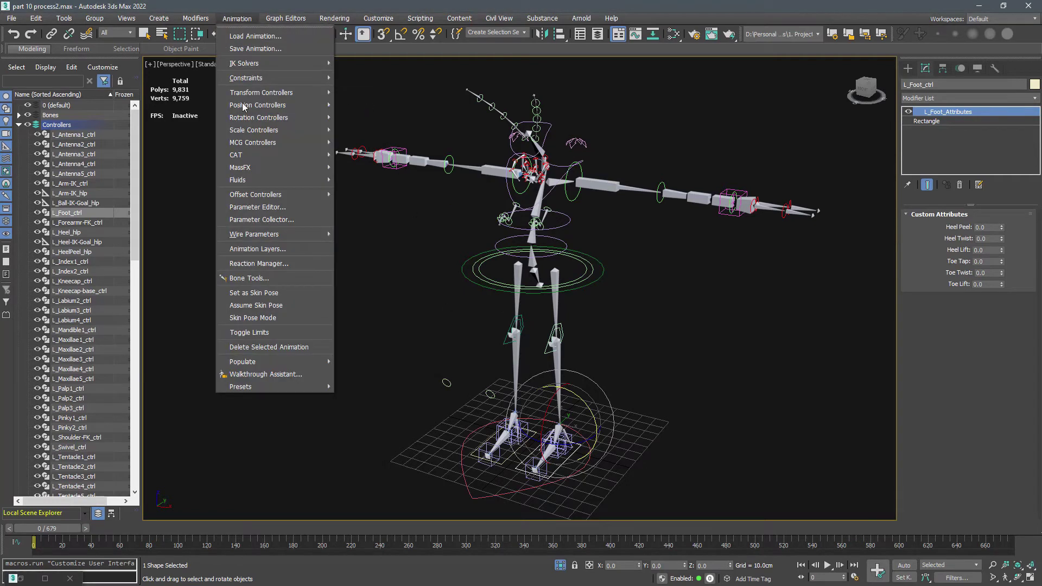
left_click(262, 262)
left_click_drag(462, 129, 210, 149)
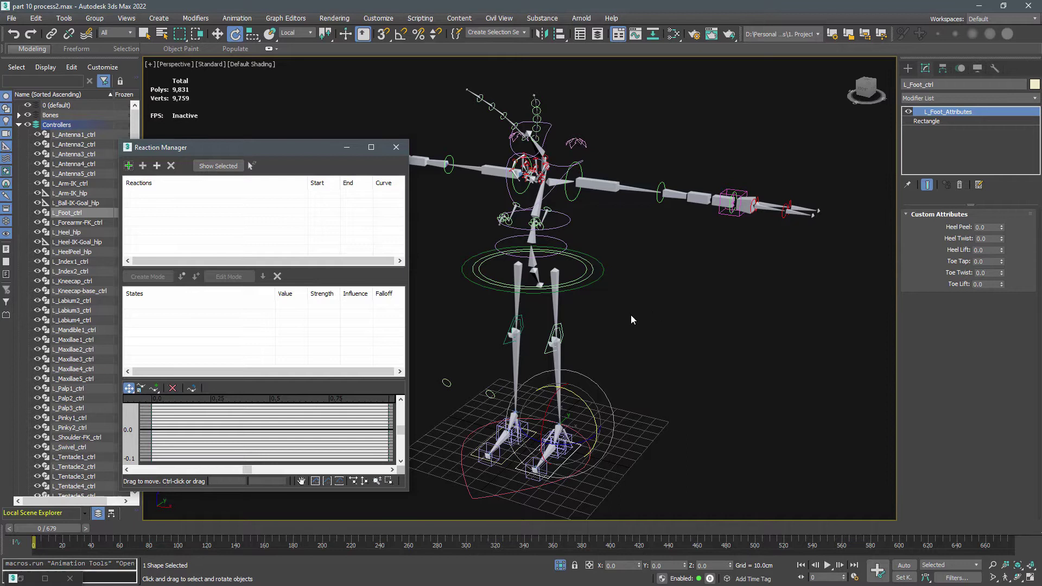
left_click(130, 166)
left_click(554, 468)
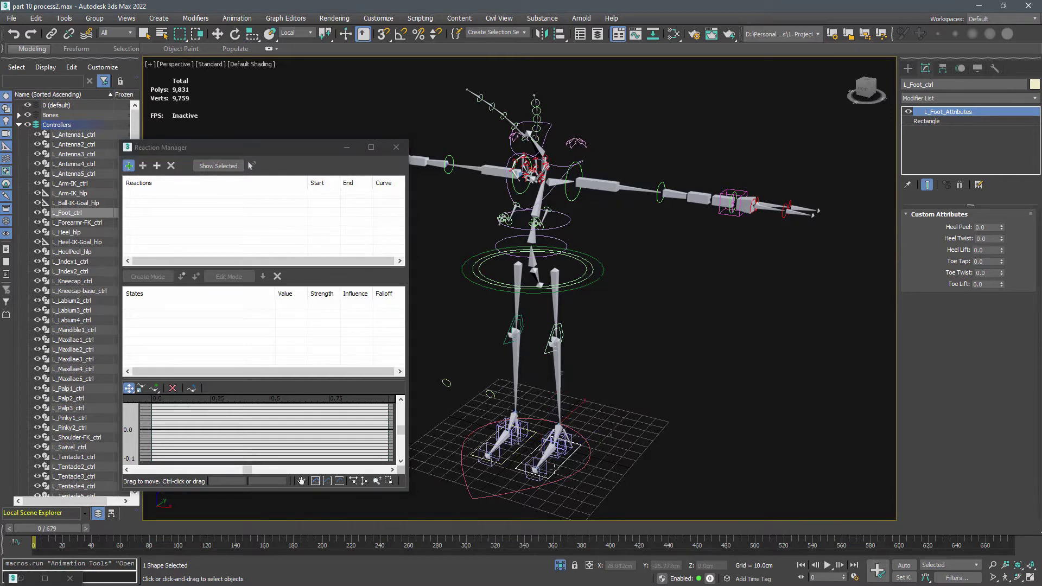
scroll(542, 445, "up", 5)
left_click(513, 402)
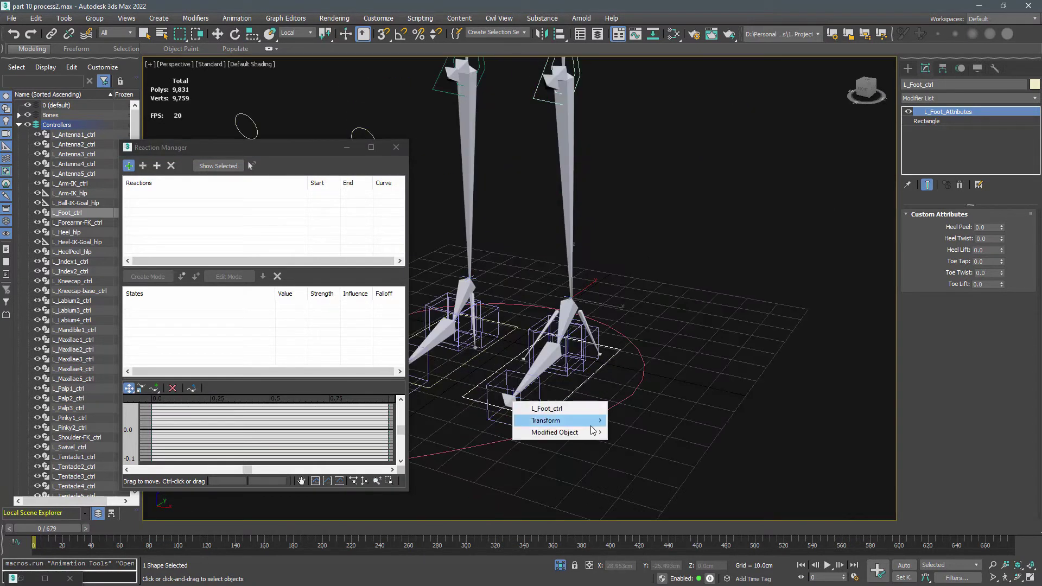
mouse_move(591, 432)
mouse_move(637, 431)
mouse_move(770, 432)
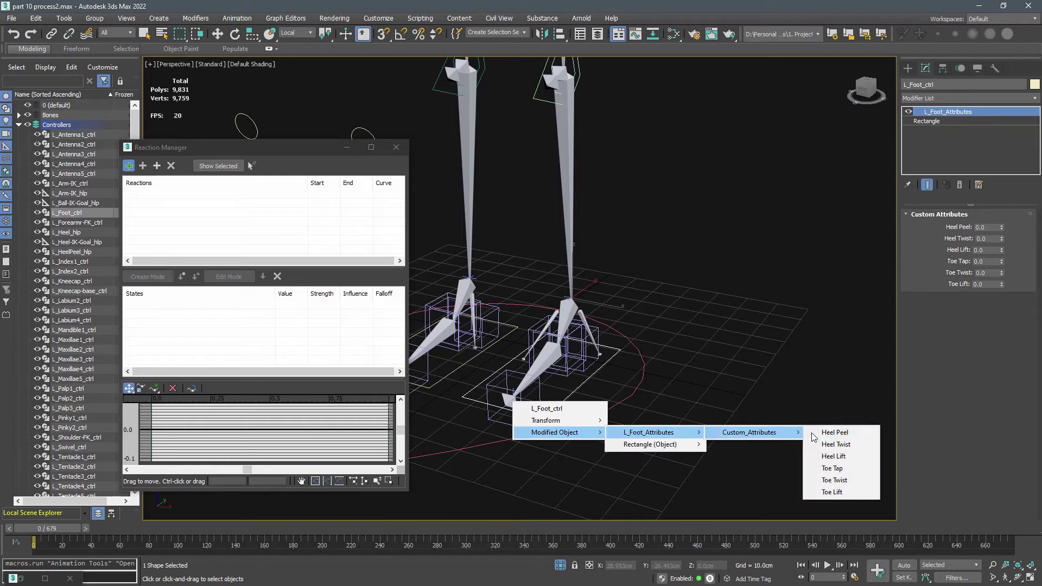
left_click(828, 432)
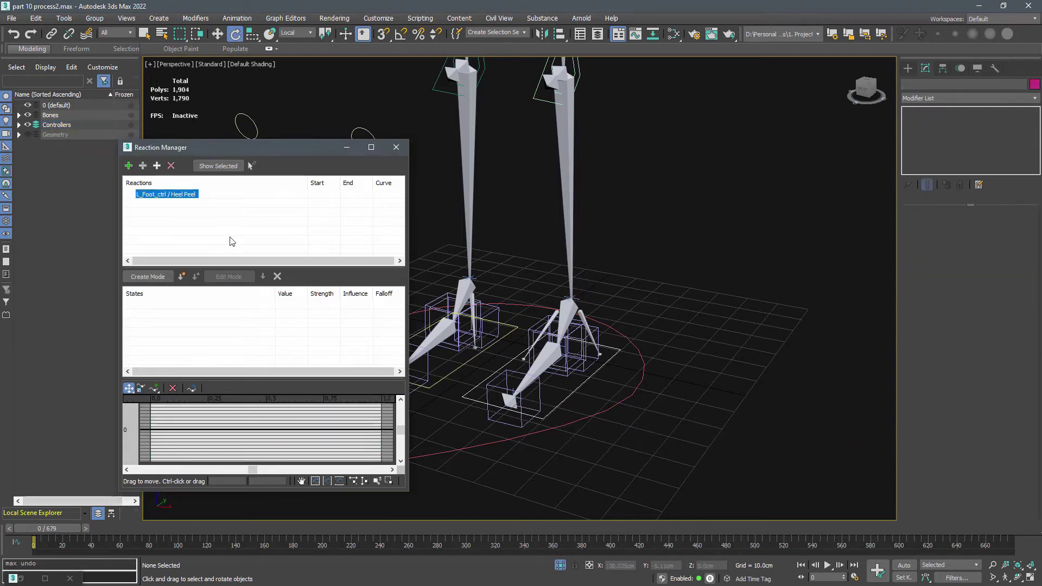
- Add the Zero Euler XYZ Z Rotation of L_HeelPeel_hlp as the slave of the Heel Peel master
left_click(143, 165)
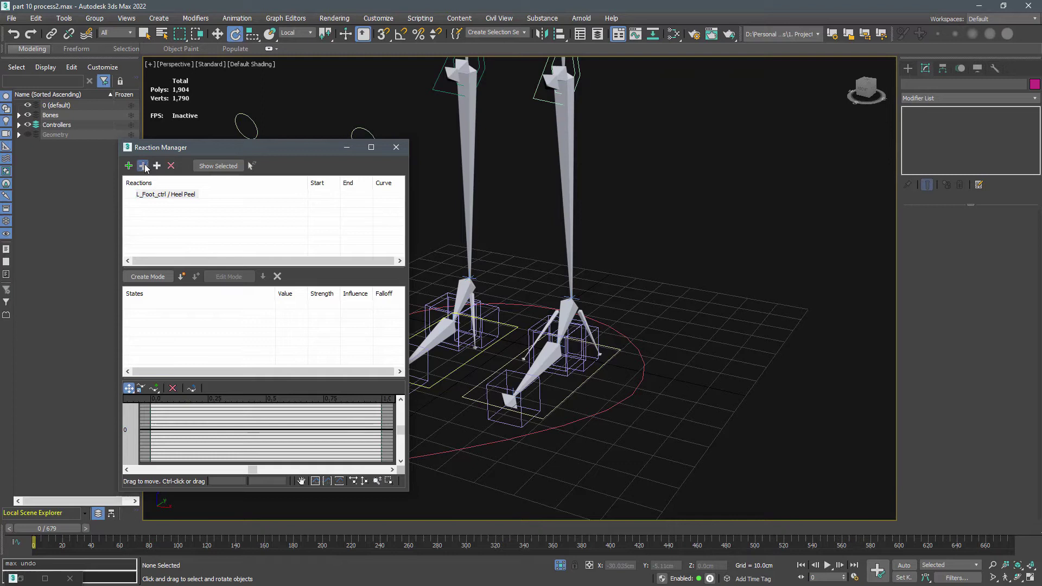
scroll(554, 347, "up", 3)
left_click(535, 340)
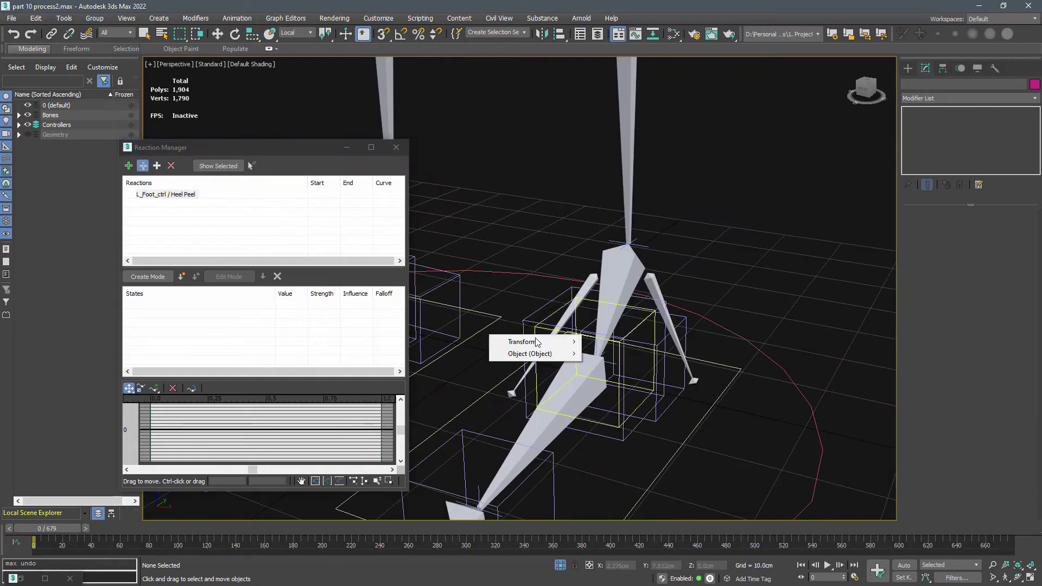
mouse_move(536, 341)
mouse_move(608, 353)
mouse_move(695, 367)
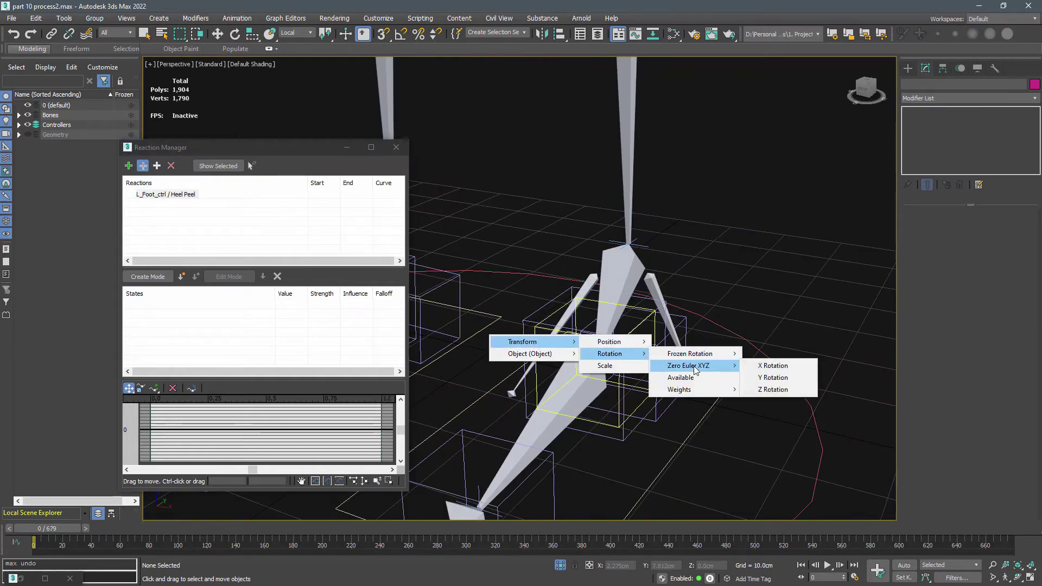
left_click(778, 389)
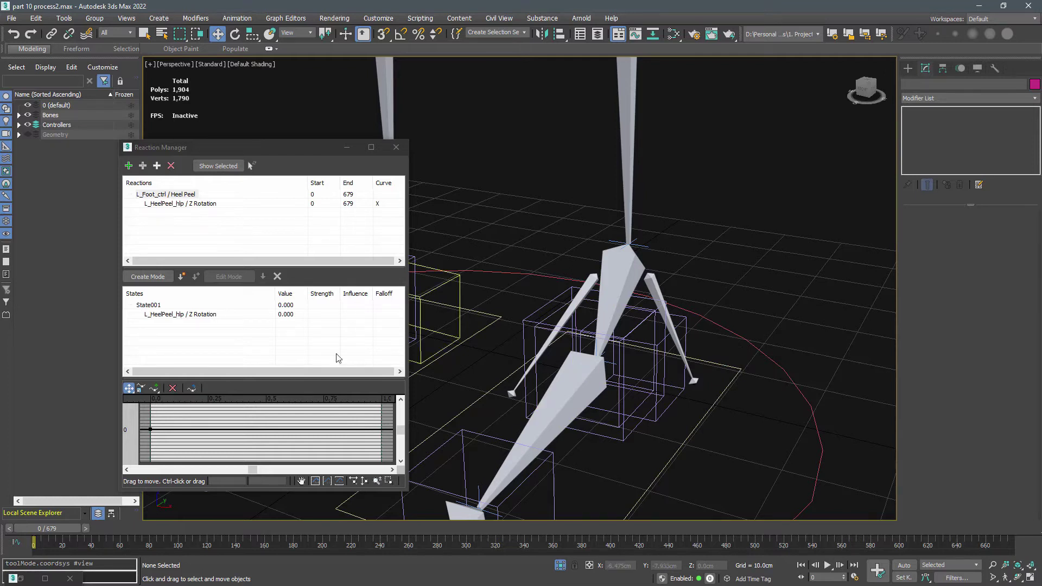
- Create a second Heel Peel state with master value 1 and an L_HeelPeel_hlp Z rotation of 50
left_click(181, 276)
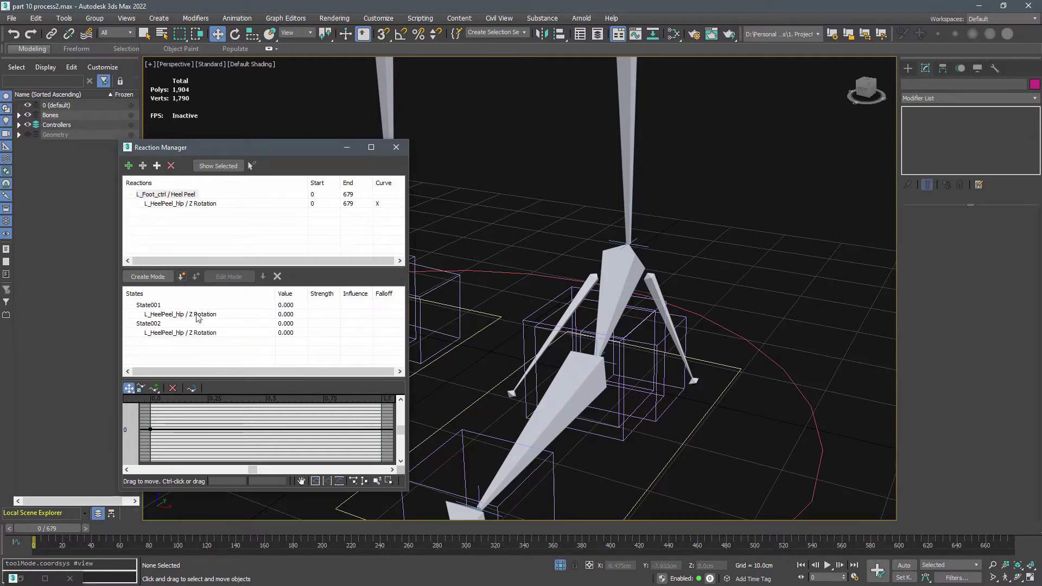
double_click(288, 333)
type("50")
key("Return")
- Select L_Foot_ctrl, pin its modifier stack, test the Heel Peel attribute and deselect the controller
left_click(705, 415)
left_click(907, 185)
left_click_drag(1002, 227, 1002, 229)
scroll(774, 228, "down", 3)
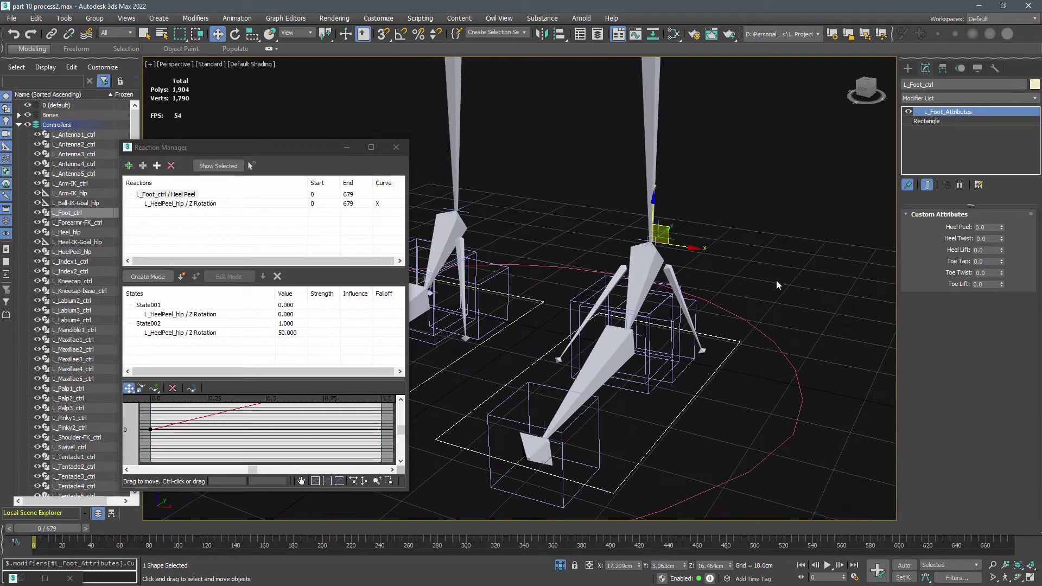
left_click(481, 242)
- Add the Heel Twist attribute of L_Foot_ctrl as a second reaction master
left_click(129, 166)
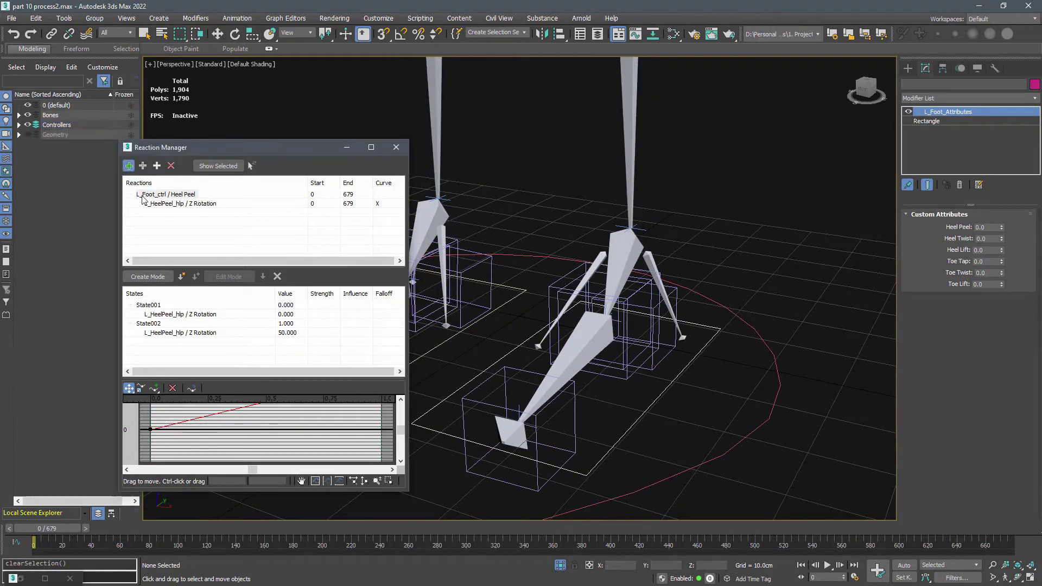
left_click(500, 360)
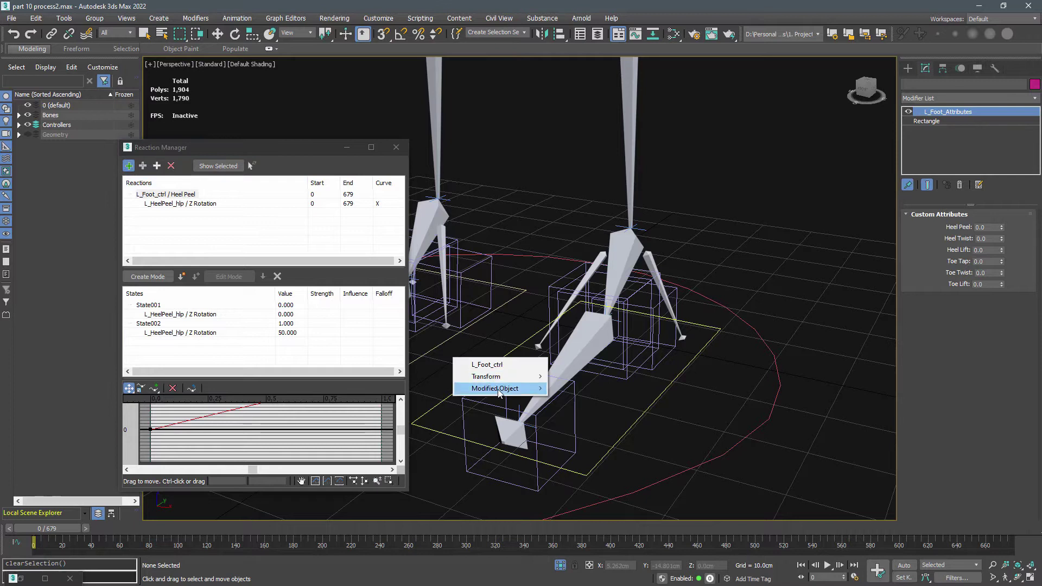
mouse_move(504, 388)
mouse_move(716, 392)
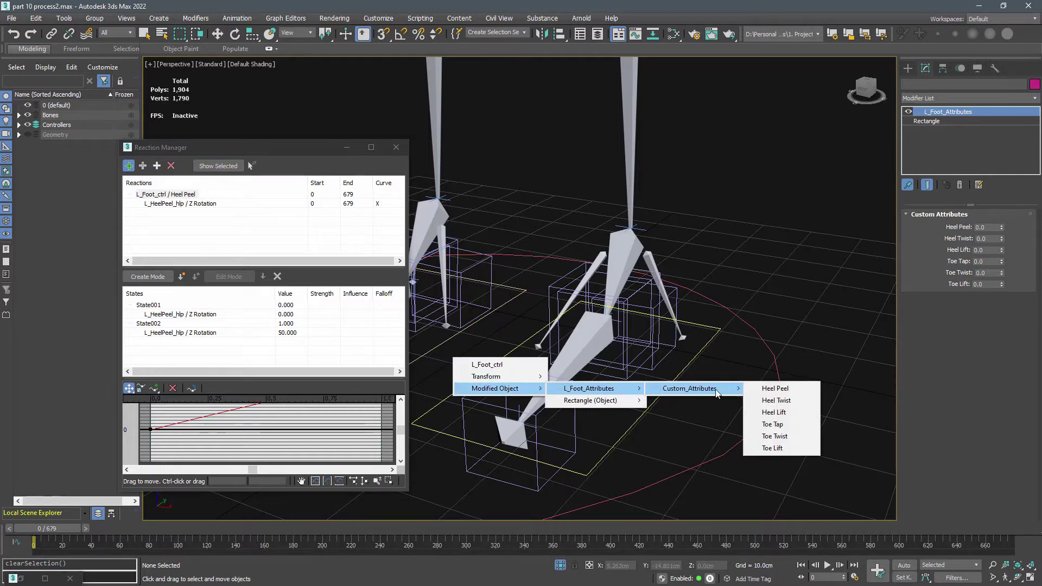
left_click(791, 402)
left_click(189, 214)
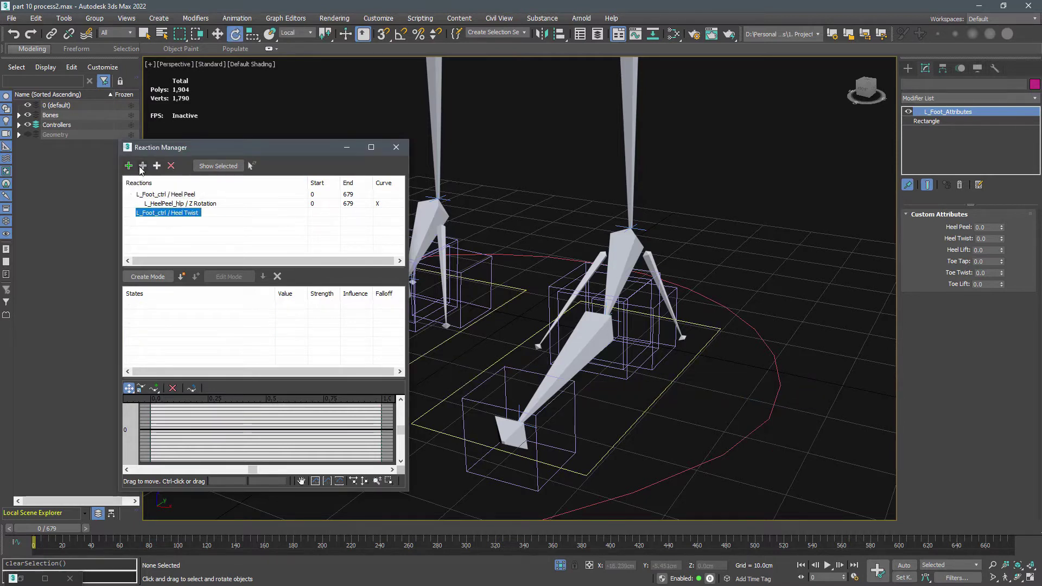
- Add the Y Rotation of L_Heel_hlp as the slave of the Heel Twist master
left_click(142, 166)
left_click(621, 358)
mouse_move(665, 361)
mouse_move(748, 369)
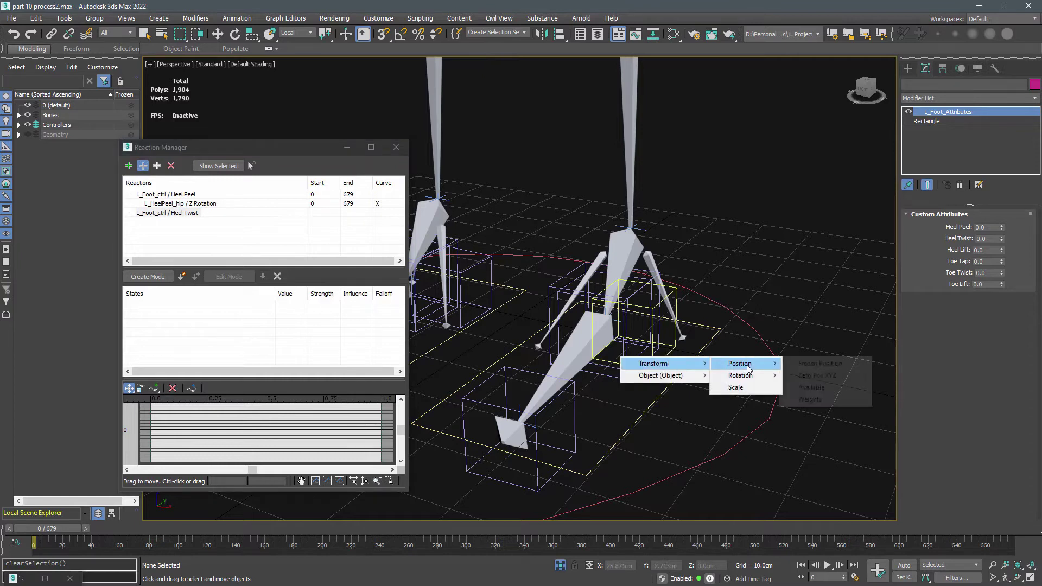
mouse_move(816, 386)
left_click(888, 399)
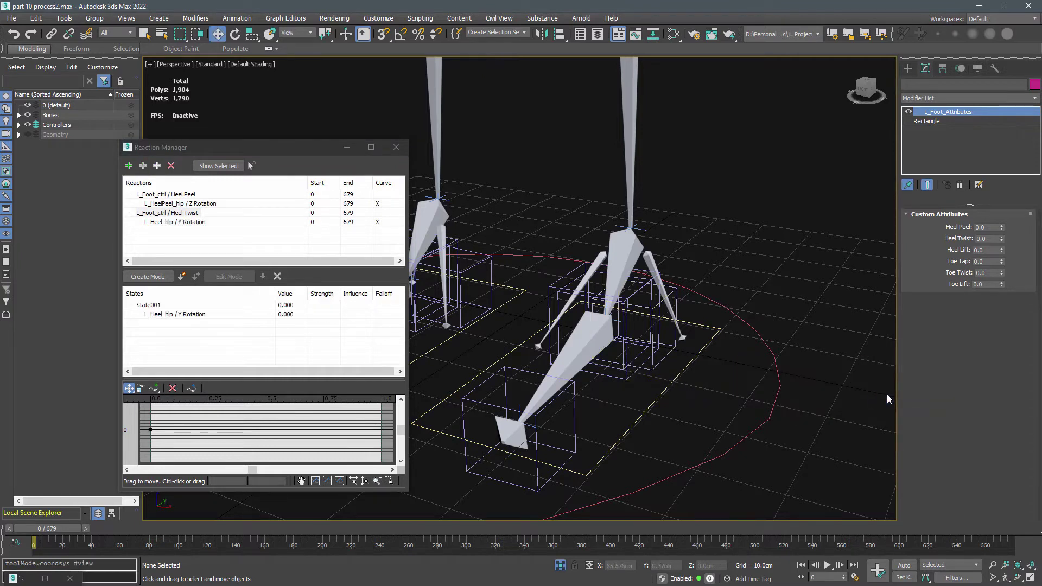
- Create a Heel Twist state with master value 1 and L_Heel_hlp Y rotation 90, and test the attribute
left_click(181, 277)
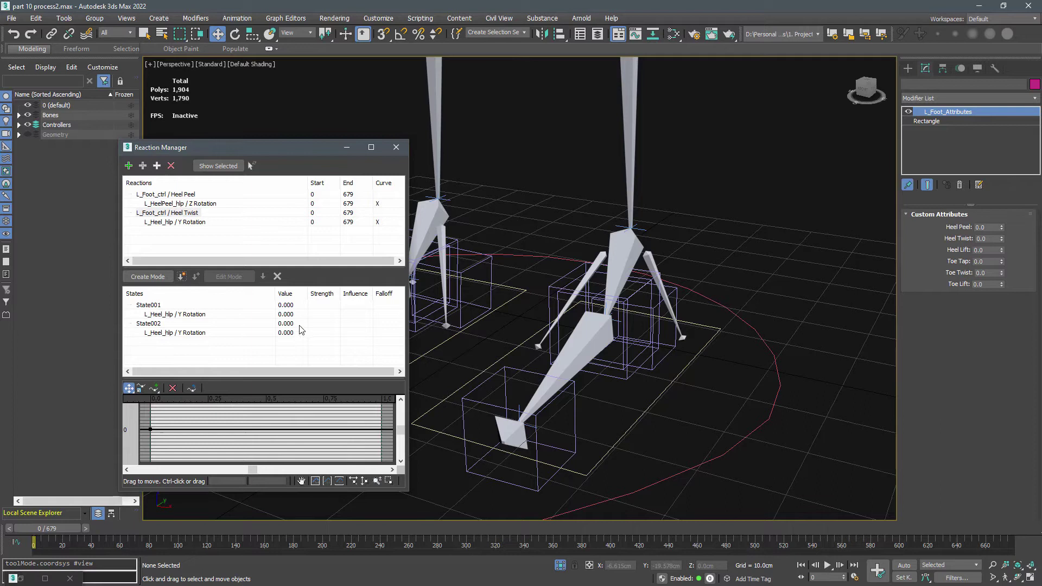
type("1")
double_click(291, 332)
type("90")
key("Return")
left_click_drag(1001, 238, 981, 254)
- Create a third Heel Twist state with master value -1 and L_Heel_hlp Y rotation -90, then test and reset the attribute
left_click(181, 278)
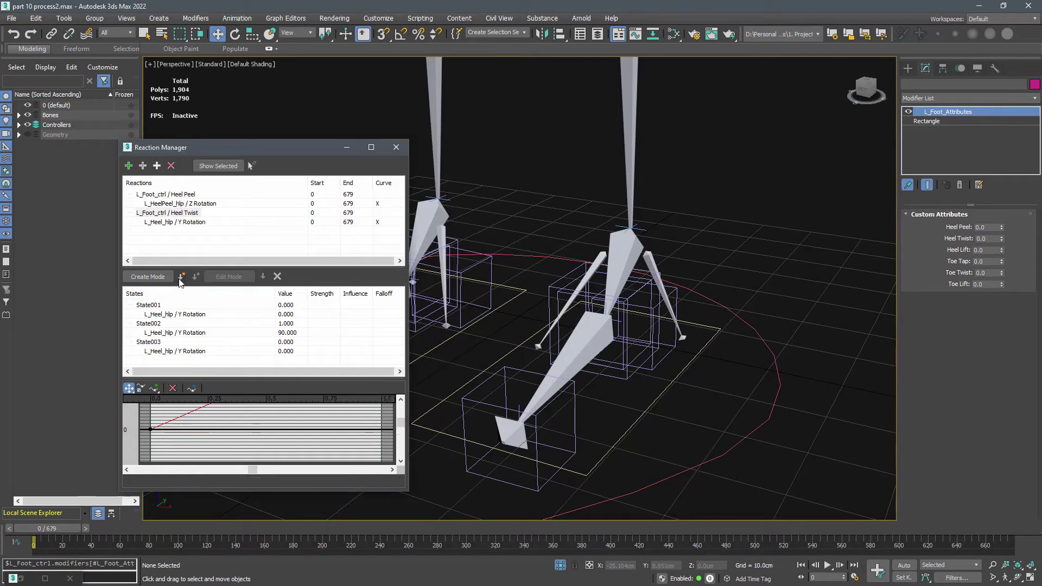
left_click(289, 351)
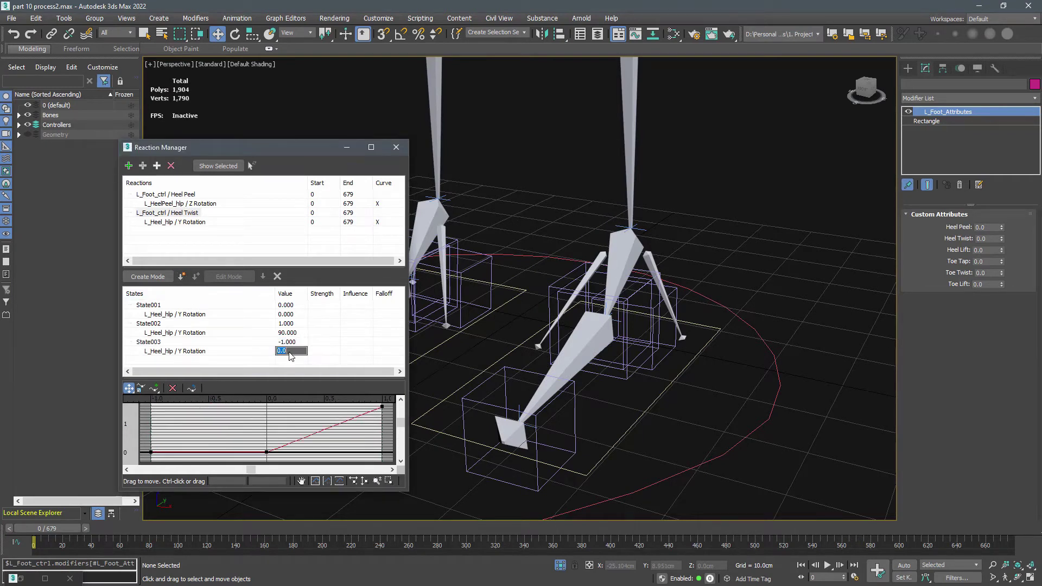
type("-90")
key("Return")
left_click_drag(1001, 239, 974, 247)
right_click(974, 246)
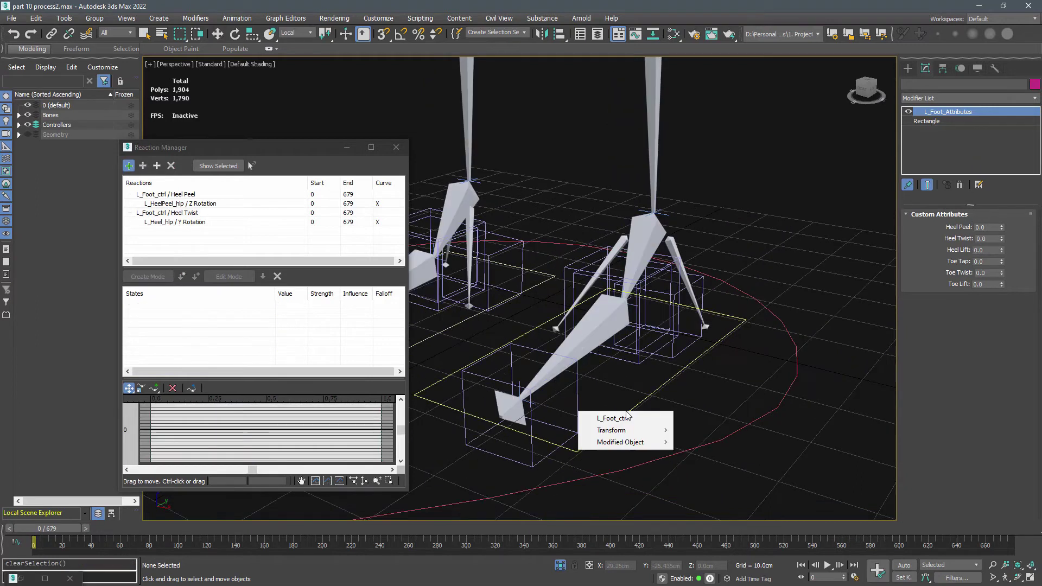
- Add reactions for Heel Lift, Toe Tap, Toe Twist and Toe Lift, with Toe Lift value 1 setting L_ToeLift_hlp's Z rotation to 90
left_click(603, 430)
left_click(182, 276)
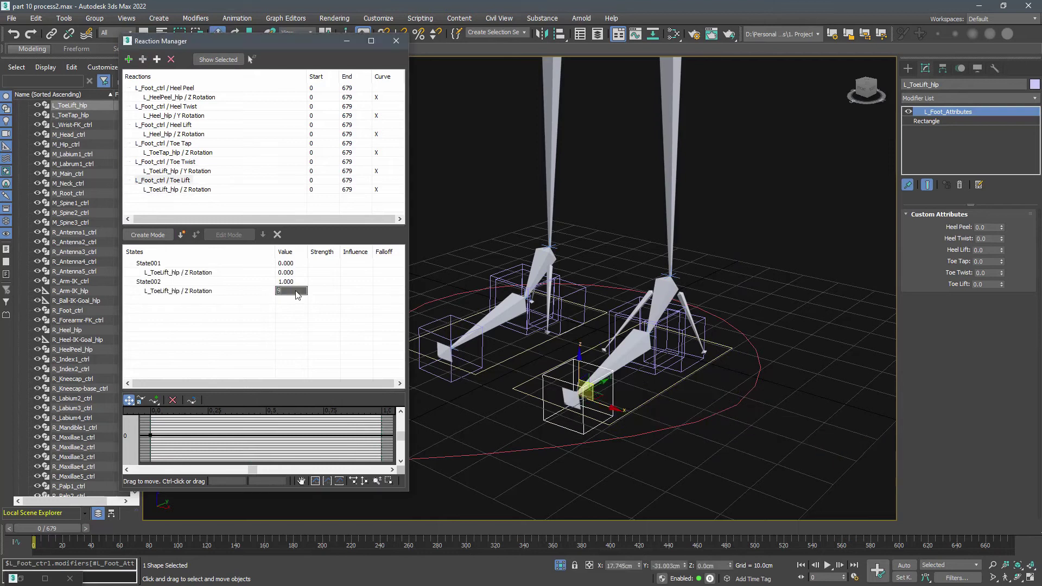
middle_click_drag(843, 233, 679, 245, "alt")
right_click(1001, 285)
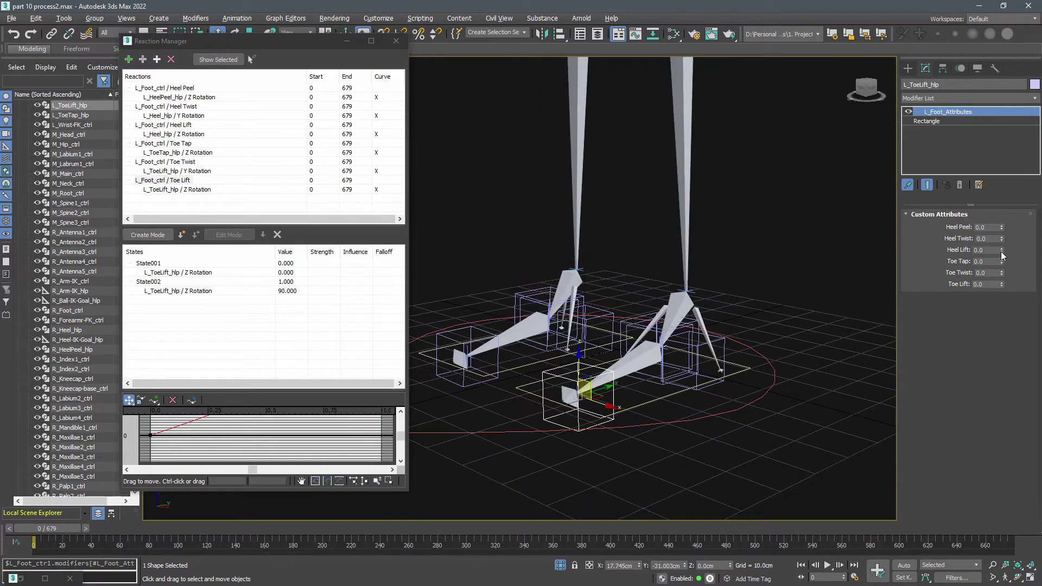
- Test the Heel Lift and Toe Lift attributes, reset both, and close the Reaction Manager
left_click_drag(1001, 249, 999, 351)
right_click(1000, 352)
left_click_drag(1001, 284, 1003, 215)
right_click(1002, 215)
middle_click_drag(779, 267, 779, 280)
middle_click_drag(779, 280, 802, 285, "alt")
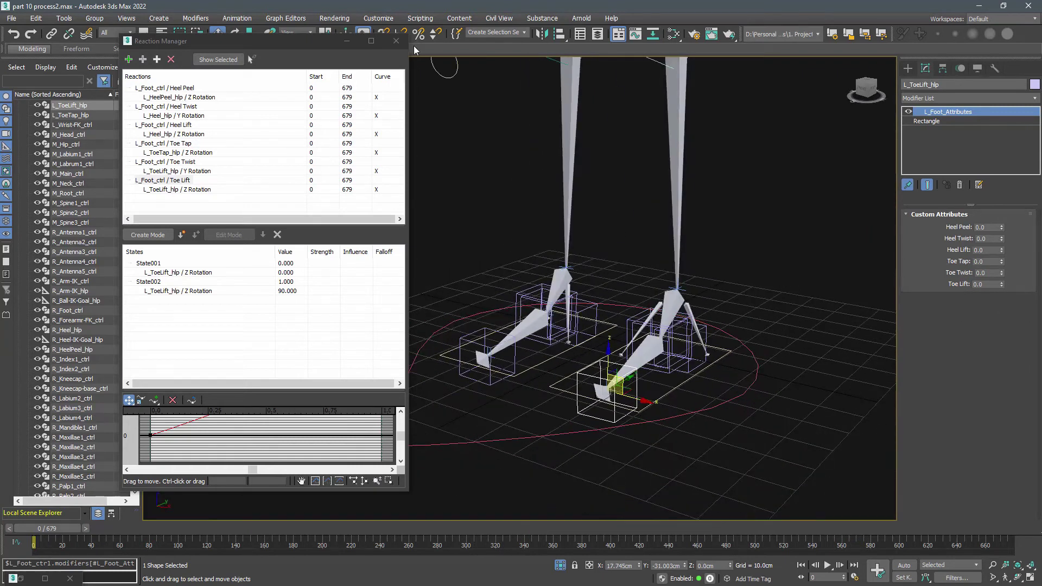
left_click(396, 41)
- Add an Attribute Holder modifier to L_Arm-IK_ctrl and rename it L_Hand_Attributes
scroll(598, 249, "down", 4)
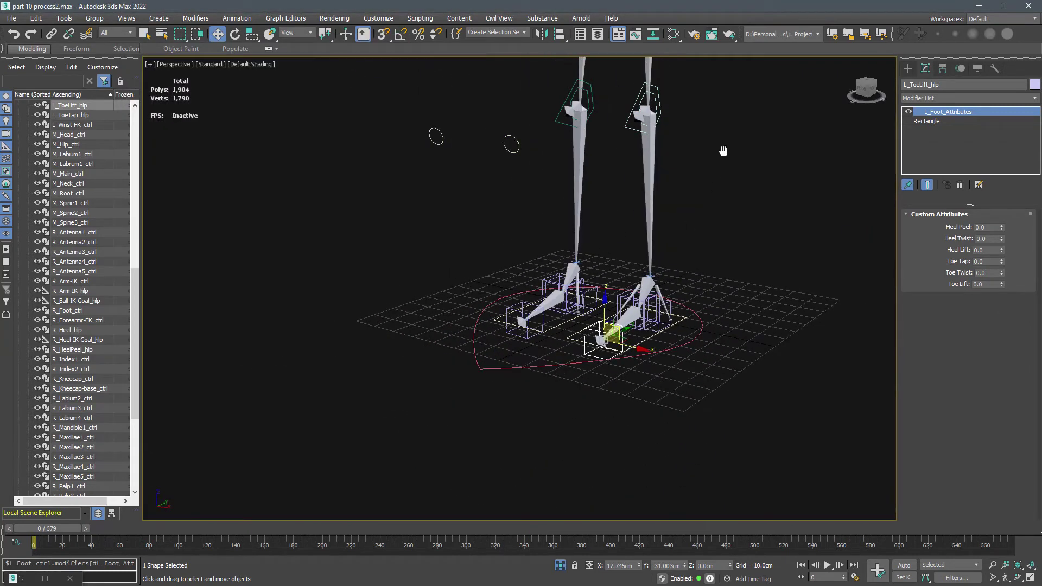
middle_click_drag(723, 151, 540, 452)
left_click_drag(710, 265, 745, 207)
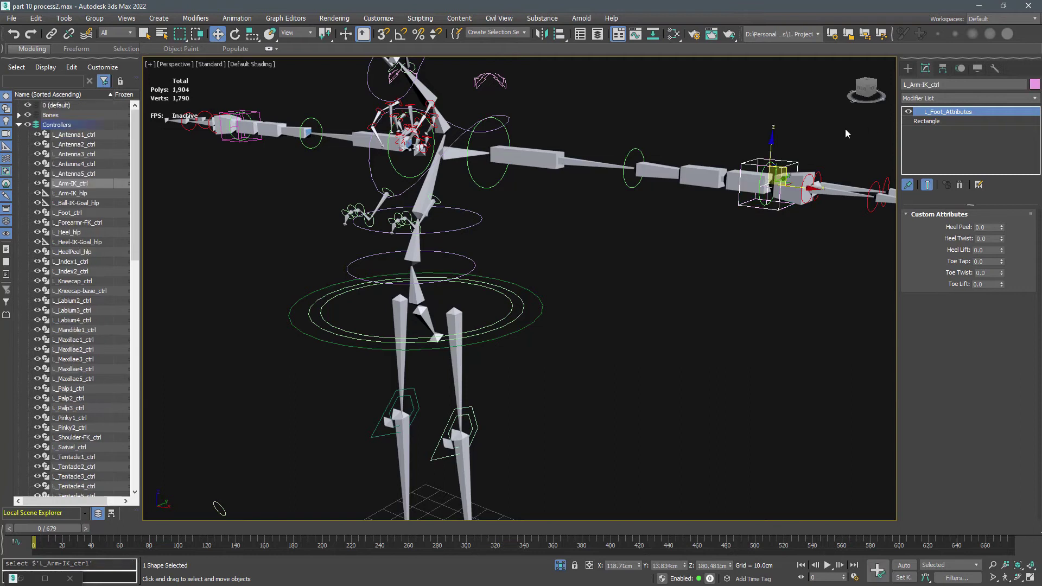
left_click(931, 98)
left_click(931, 108)
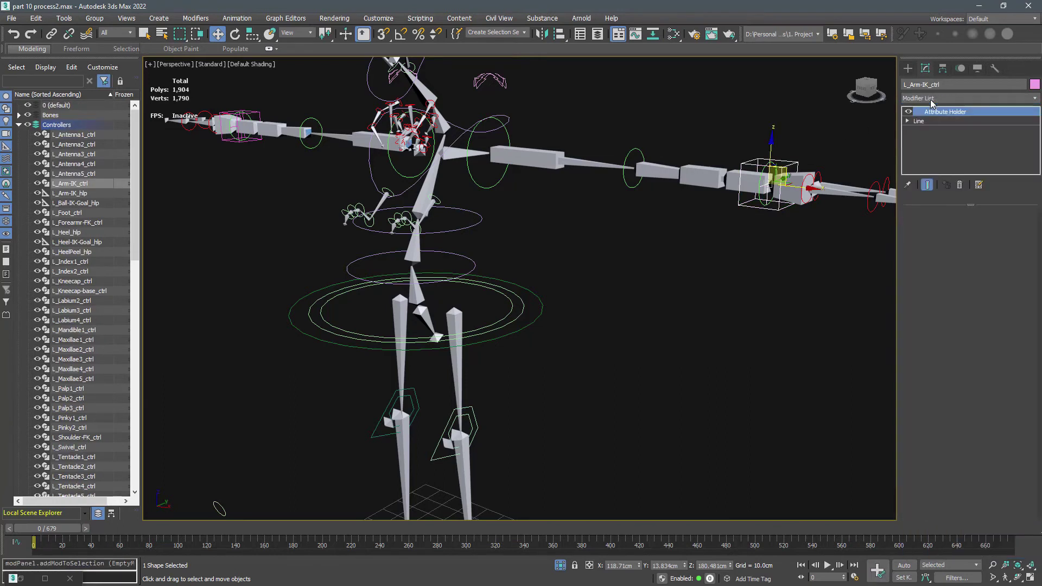
right_click(931, 112)
left_click(935, 121)
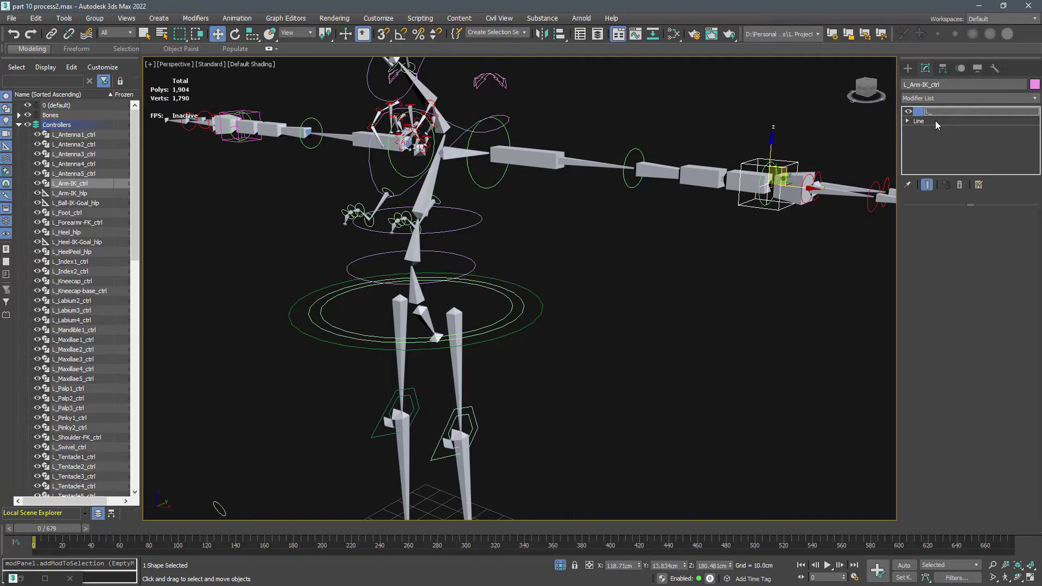
type("L_Hand_Attributes")
key("Return")
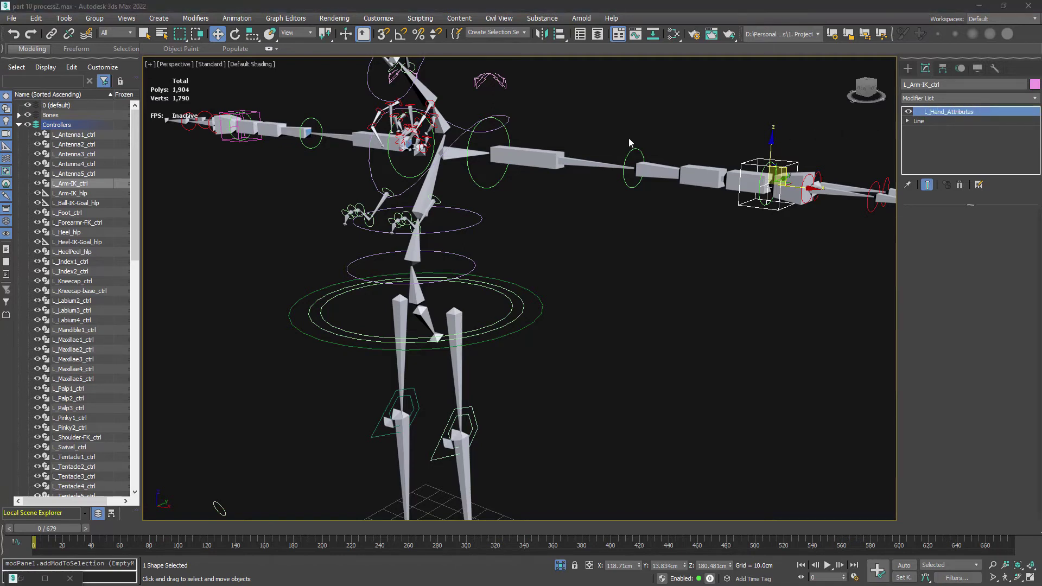
- Add a float spinner attribute named FK-IK to L_Hand_Attributes with width 100 and a range from 0.0 to 1.0
left_click(237, 18)
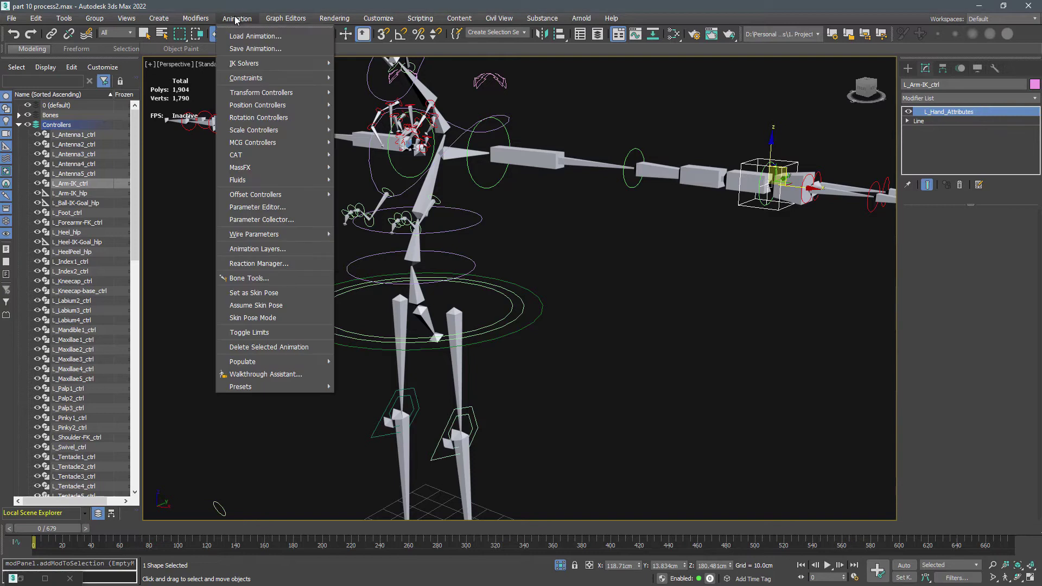
left_click(274, 212)
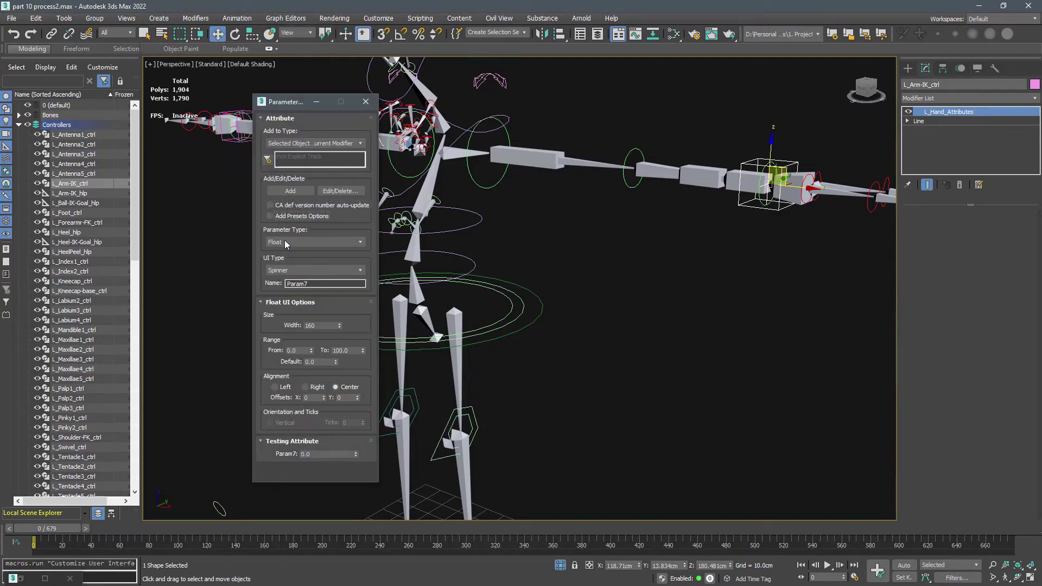
double_click(320, 283)
type("FK-IK")
left_click(304, 192)
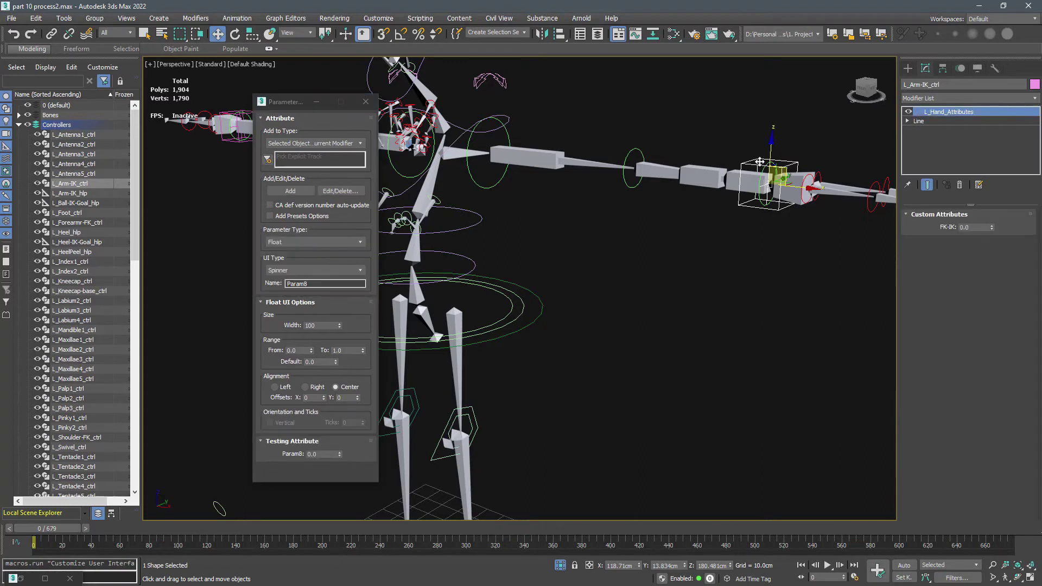
- Pull L_Arm-IK_ctrl down to separate the IK and FK chains, and isolate the left arm's bones and controls
left_click_drag(781, 172, 629, 339)
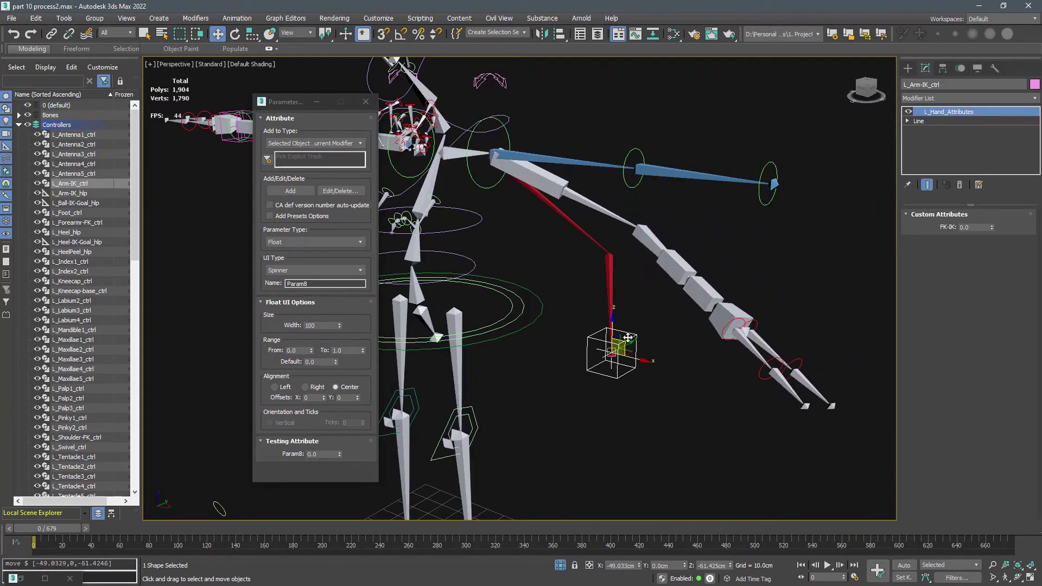
middle_click_drag(690, 274, 702, 311, "alt")
left_click_drag(846, 239, 586, 415)
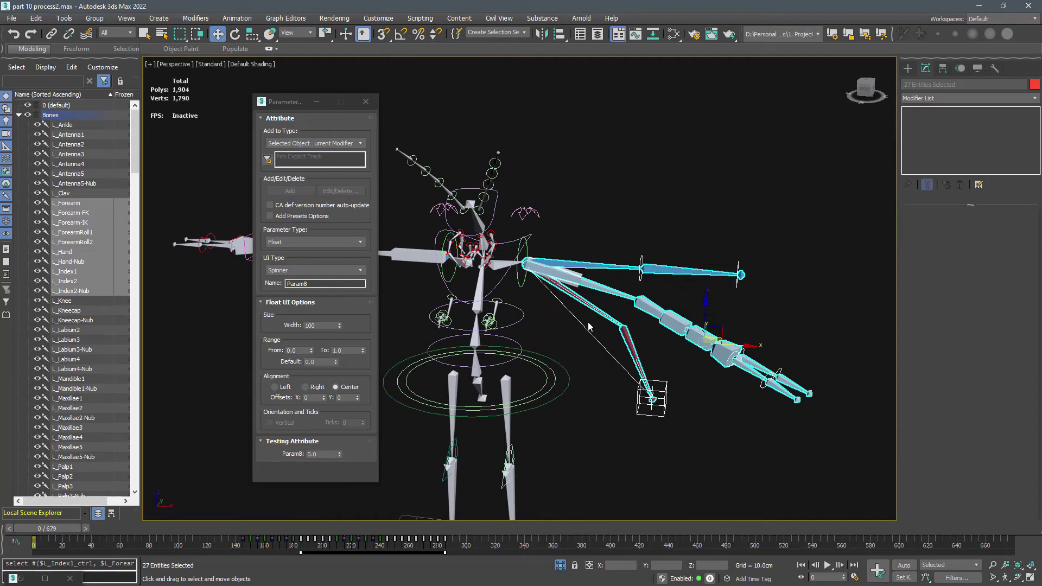
left_click_drag(583, 237, 520, 280, "ctrl")
key("alt+q")
left_click(668, 422)
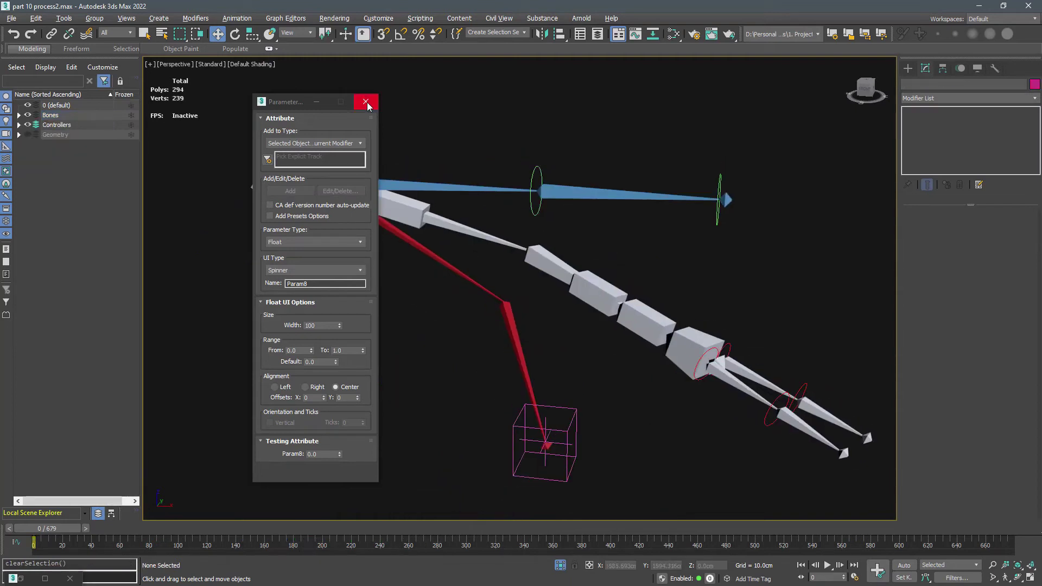
left_click(365, 102)
middle_click_drag(519, 117, 512, 115)
- Open the Parameter Wiring dialog and arrange it beside the isolated left arm
left_click(237, 18)
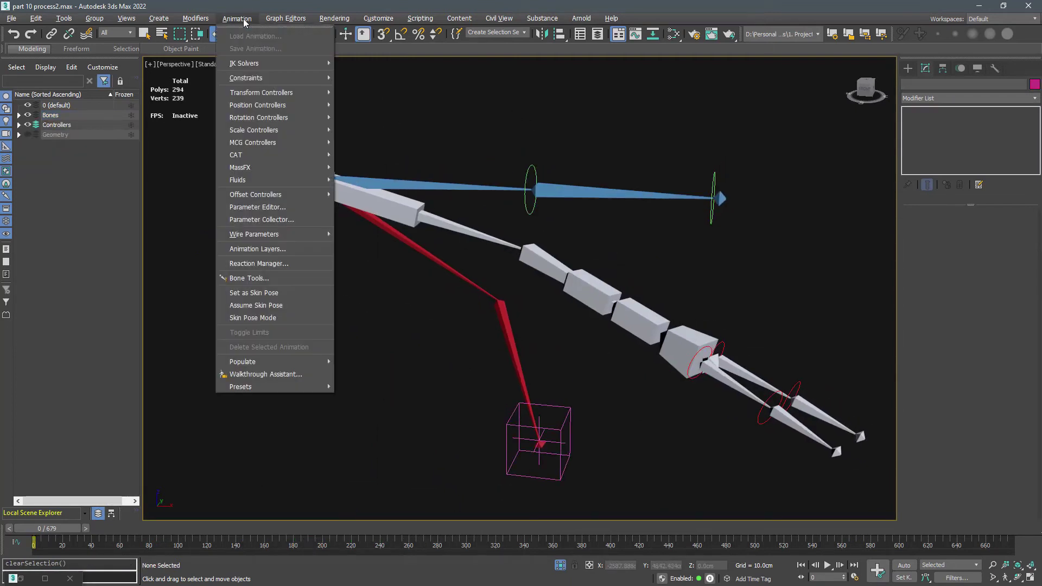
mouse_move(269, 234)
left_click(379, 247)
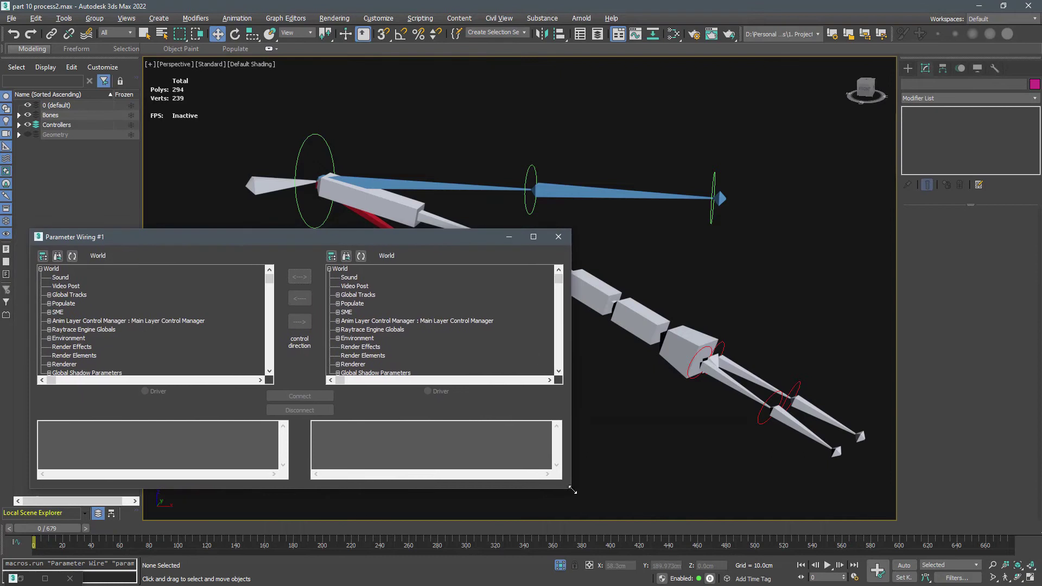
left_click_drag(572, 490, 542, 570)
left_click_drag(402, 228, 402, 198)
middle_click_drag(622, 252, 769, 279)
scroll(705, 269, "down", 3)
left_click_drag(400, 206, 388, 101)
left_click_drag(528, 181, 474, 180)
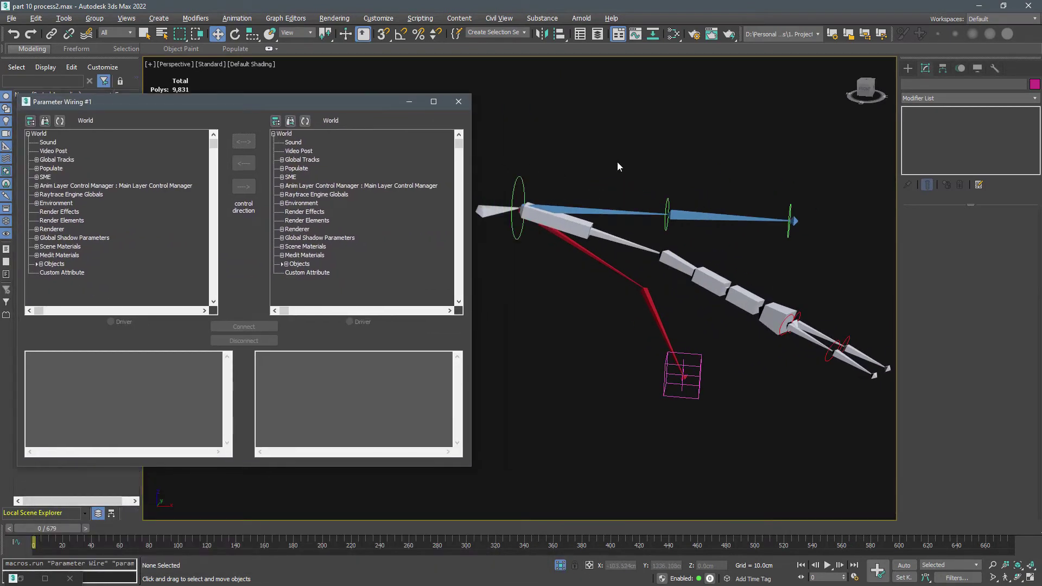
- Choose L_Arm-IK_ctrl's FK-IK custom attribute as the first parameter to wire
left_click(659, 368)
left_click(61, 122)
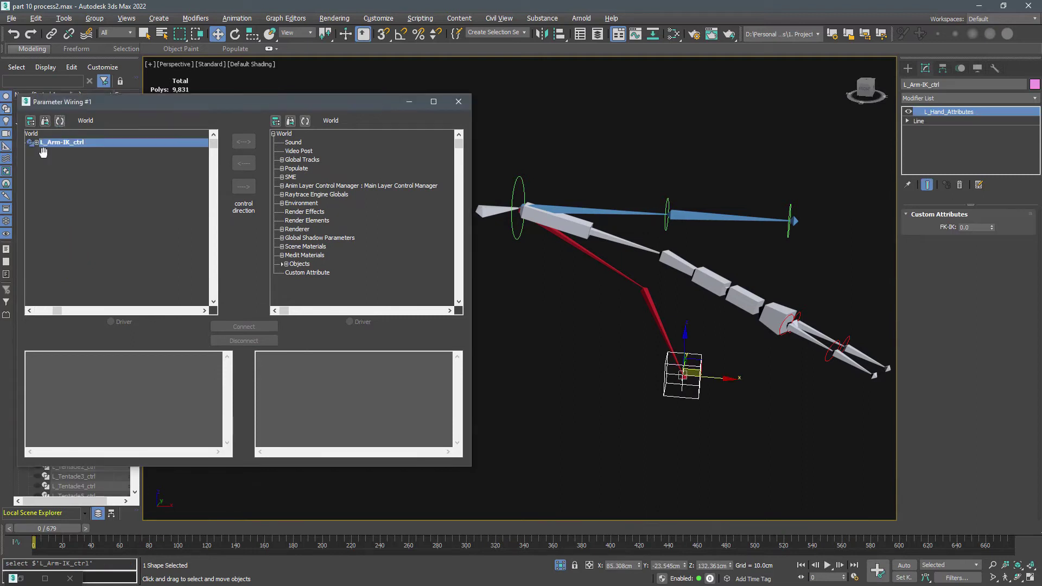
left_click(37, 143)
left_click(45, 159)
left_click(54, 168)
left_click(62, 177)
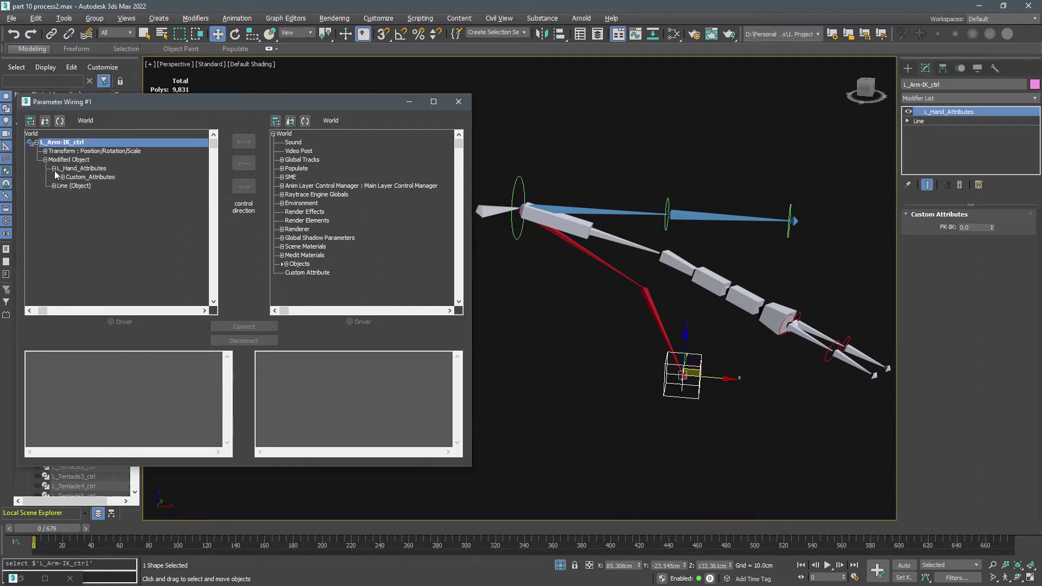
left_click(81, 185)
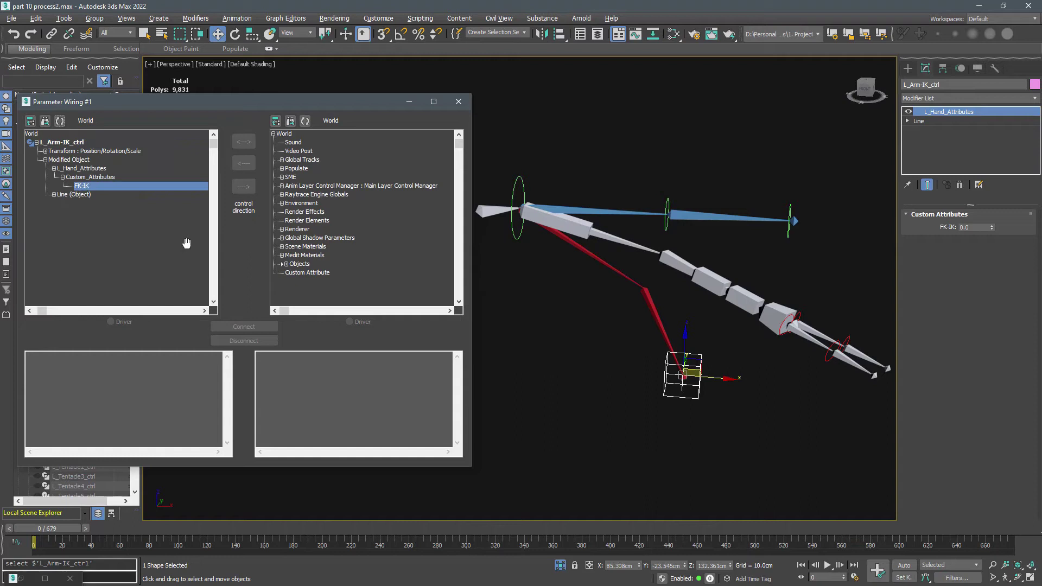
- Wire FK-IK one way to L_Shoulder's Orientation Weight 0 with the expression FK_IK*100
left_click(624, 244)
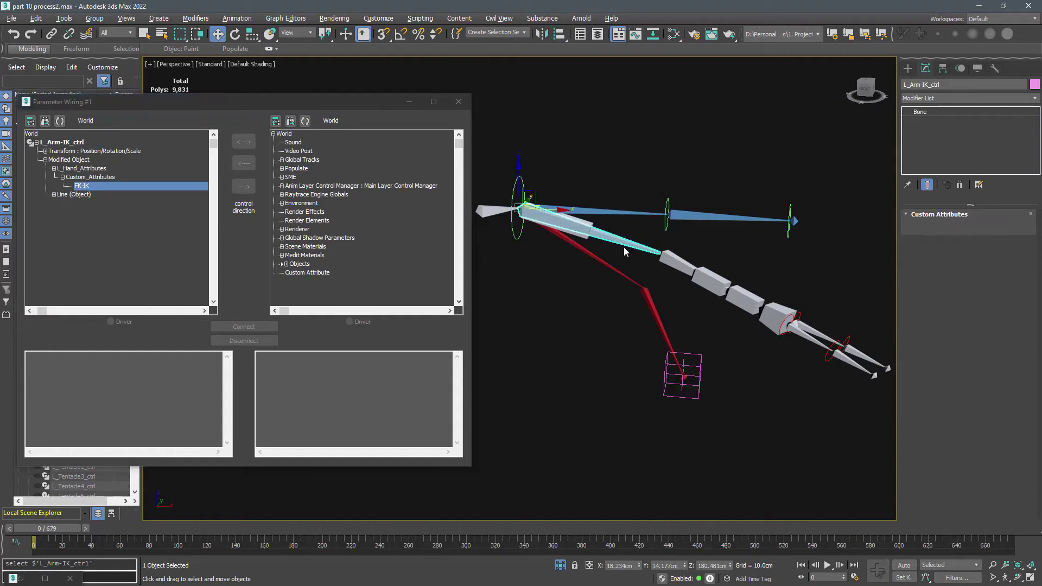
left_click(305, 120)
left_click(294, 151)
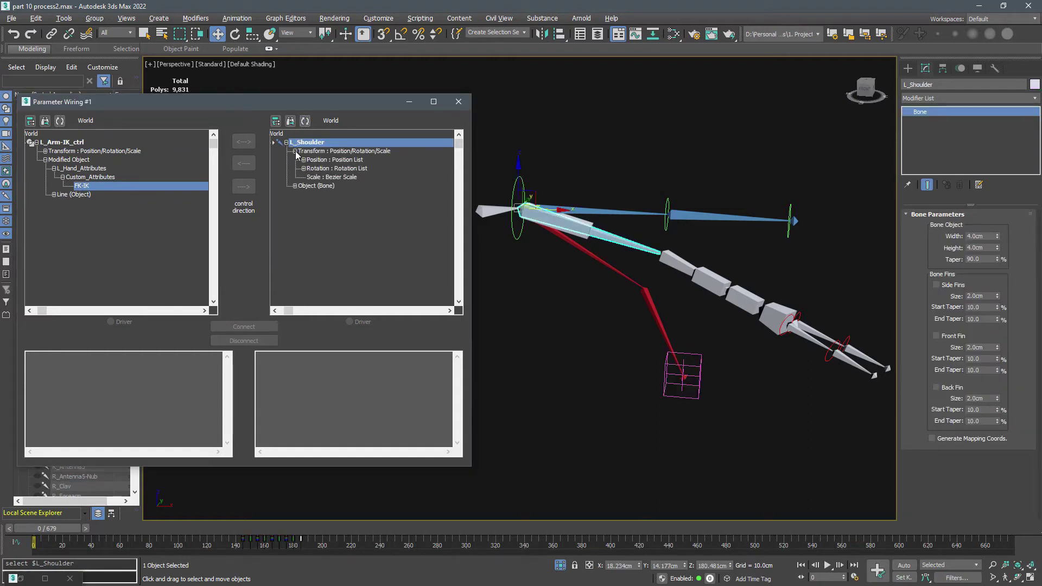
left_click(304, 168)
left_click(312, 195)
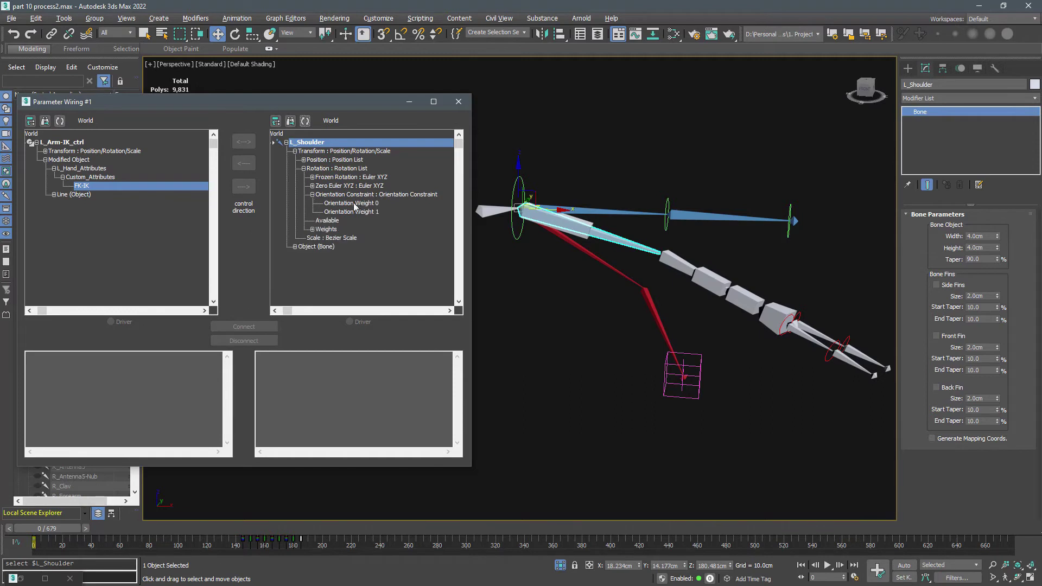
left_click(369, 203)
left_click(322, 390)
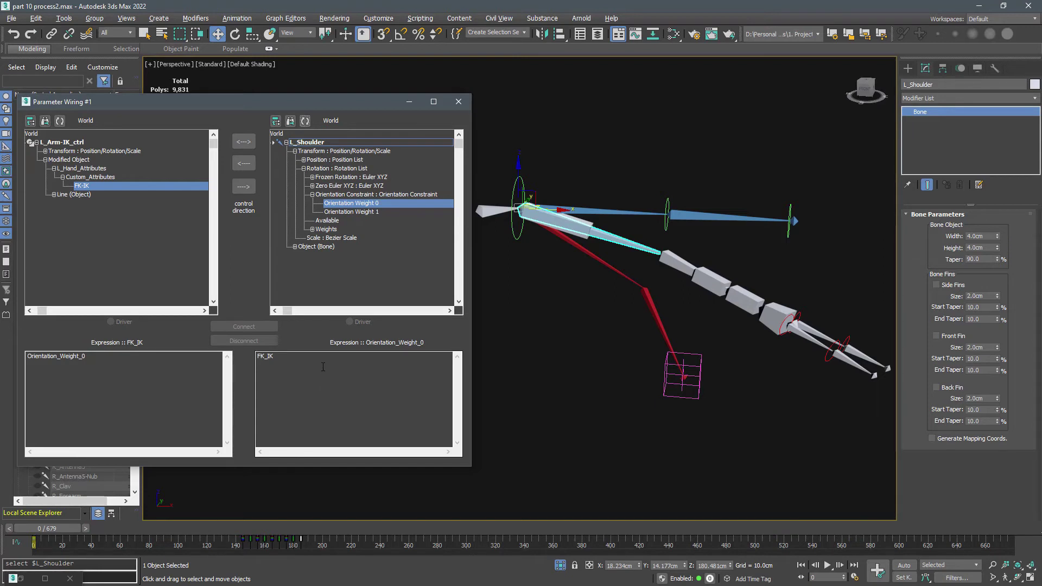
left_click(323, 366)
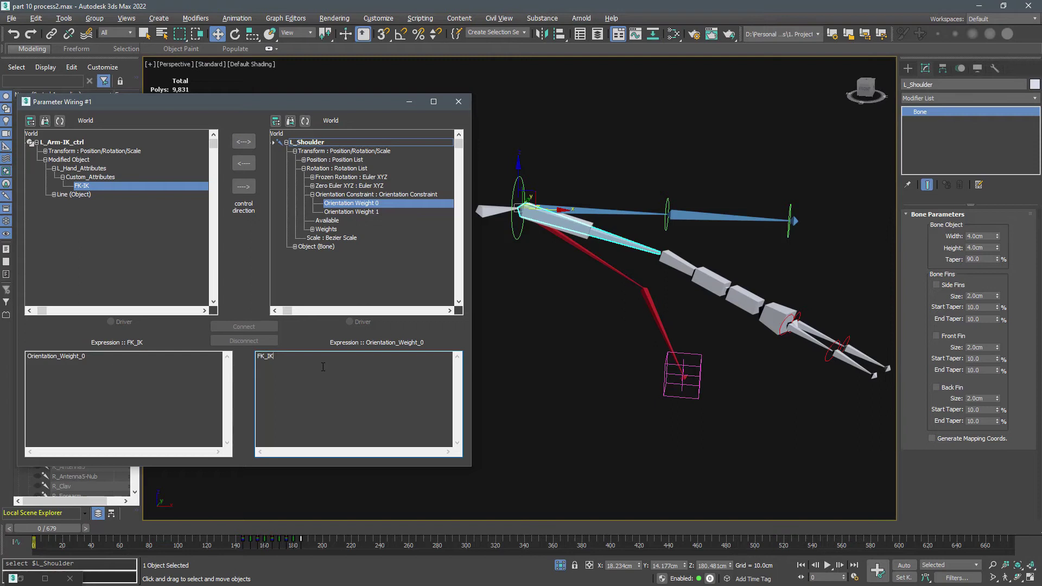
left_click(243, 186)
left_click(259, 326)
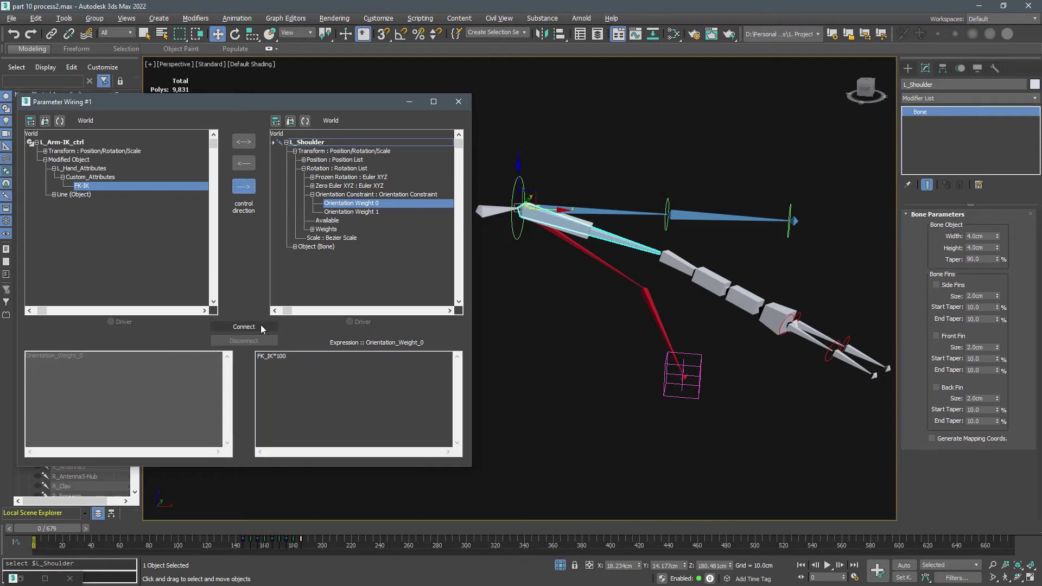
- Wire FK-IK one way to L_Shoulder's Orientation Weight 1 with 100-FK_IK*100, and select L_Arm-IK_ctrl to show its attribute
left_click(340, 212)
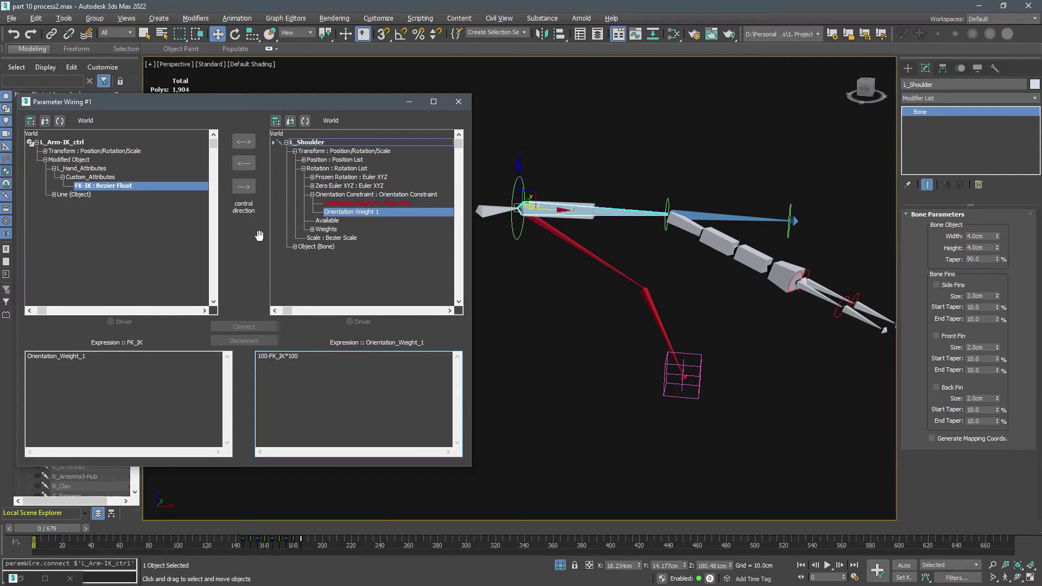
left_click(244, 186)
left_click(244, 326)
left_click(699, 364)
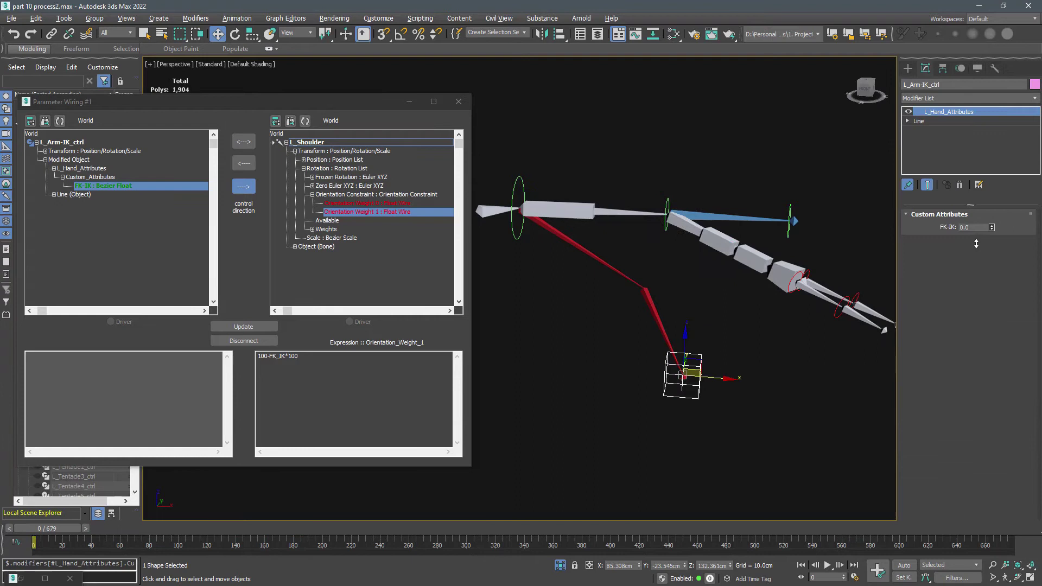
- Wire FK-IK to L_Forearm's Orientation Weight 0 and Orientation Weight 1 with the same expressions as for the shoulder
left_click(717, 241)
left_click(305, 121)
left_click(286, 142)
left_click(295, 150)
left_click(304, 169)
left_click(312, 194)
left_click(340, 203)
left_click(297, 357)
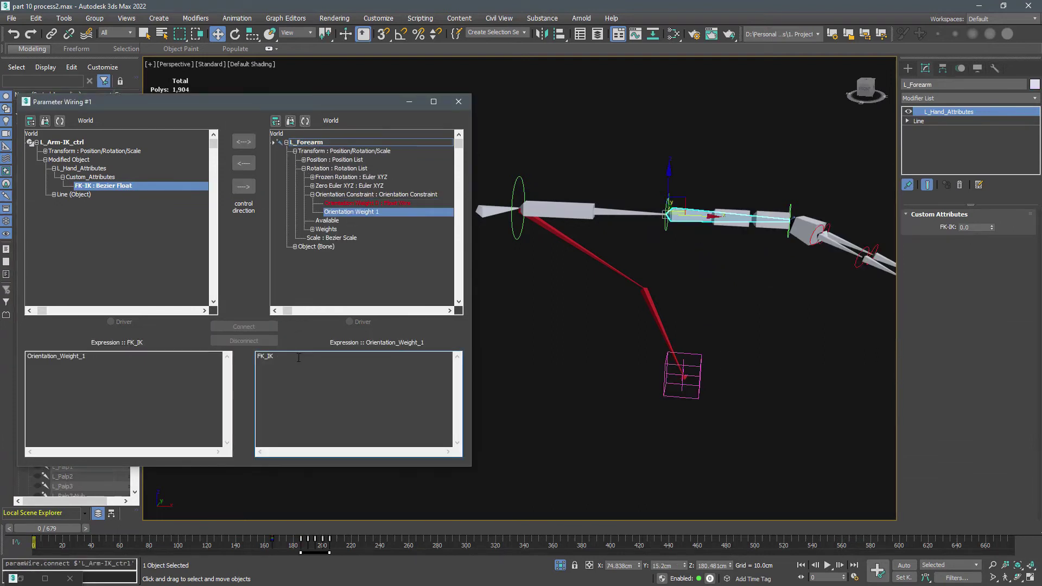
left_click(244, 326)
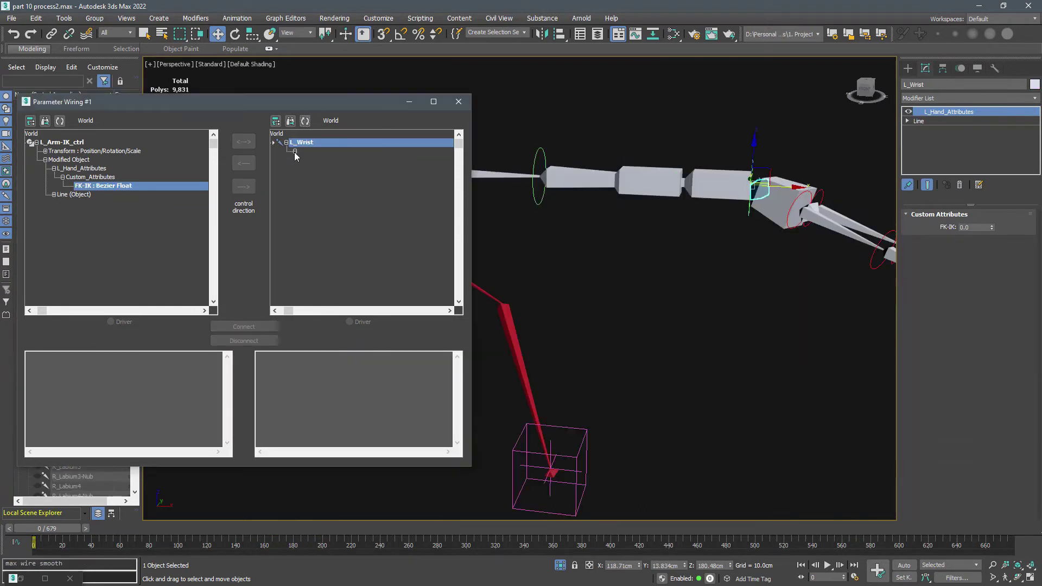
- Wire FK-IK to L_Wrist's Orientation Weight 0 with FK_IK*100 and Orientation Weight 1 with 100-FK_IK*100
left_click(351, 203)
type("*")
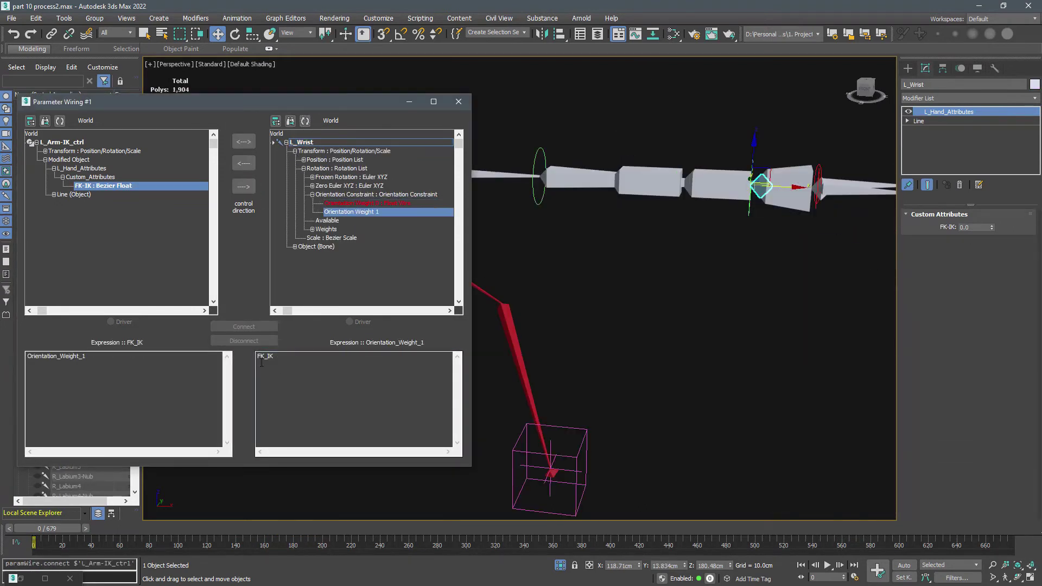
type("*100")
left_click(244, 326)
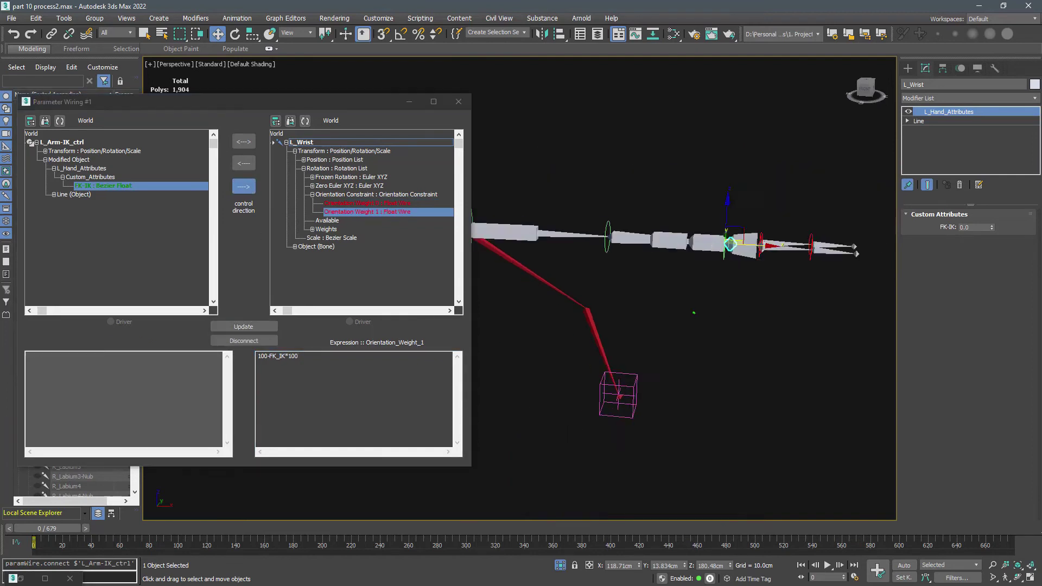
- Test the FK-IK attribute on the left arm, and return L_Arm-IK_ctrl to its zero transform
mouse_move(992, 233)
left_mouse_down()
mouse_move(989, 201)
mouse_move(983, 244)
left_mouse_up()
left_click(724, 314)
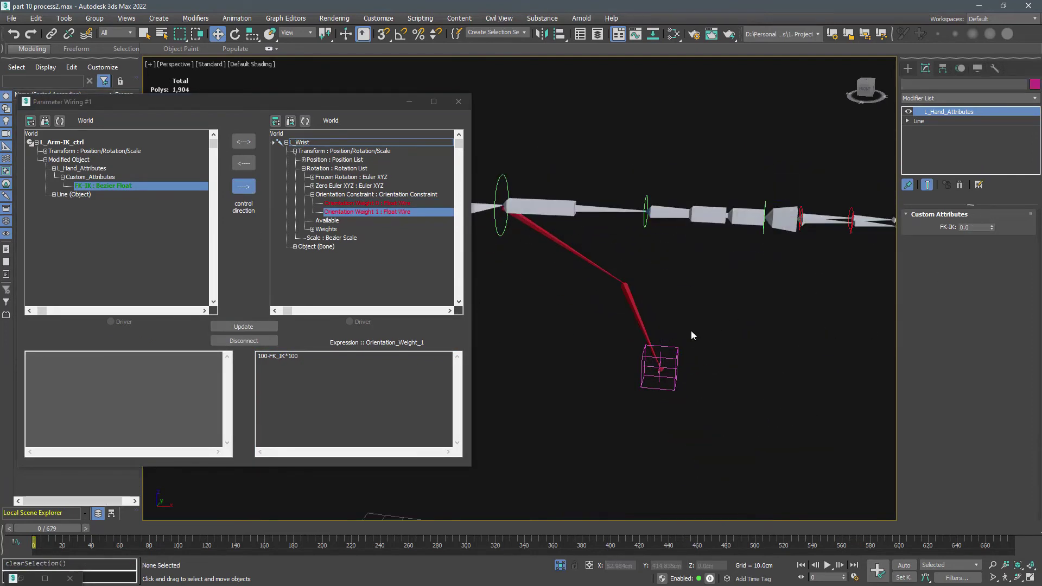
left_click(678, 348)
right_click(685, 333, "alt")
left_click(675, 313)
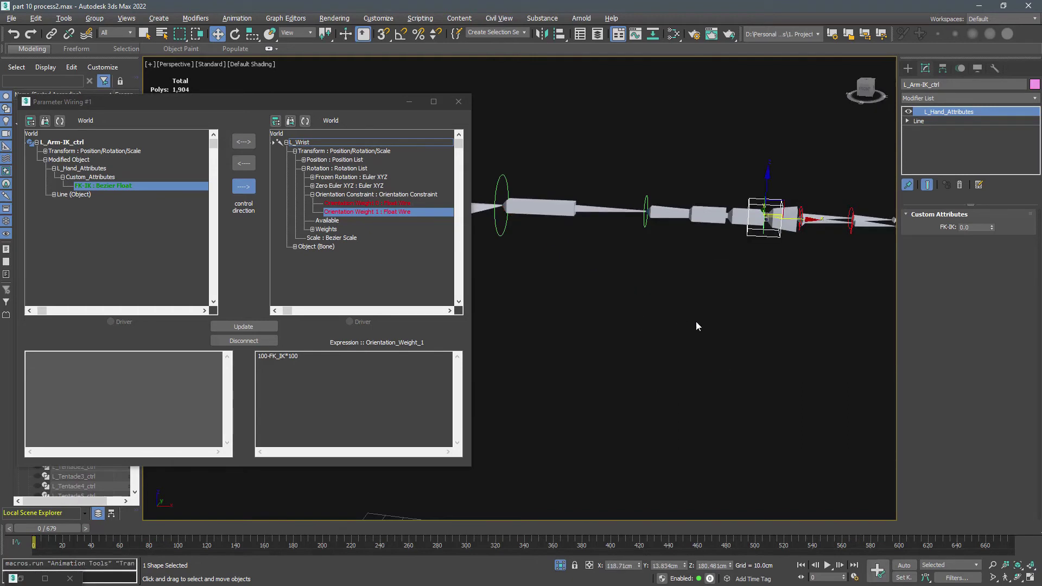
left_click(696, 321)
- Align the box-shaped spline Rectangle008 to the left upper arm bone's position at the shoulder
middle_click_drag(685, 324, 688, 332, "alt")
scroll(688, 333, "down", 2)
middle_click_drag(694, 374, 677, 380)
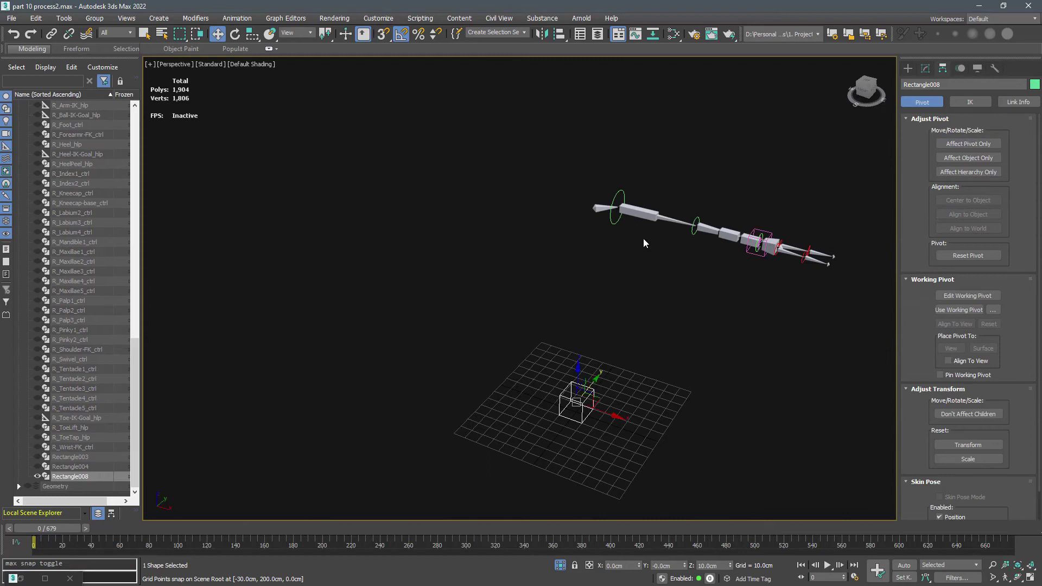
key("alt+a")
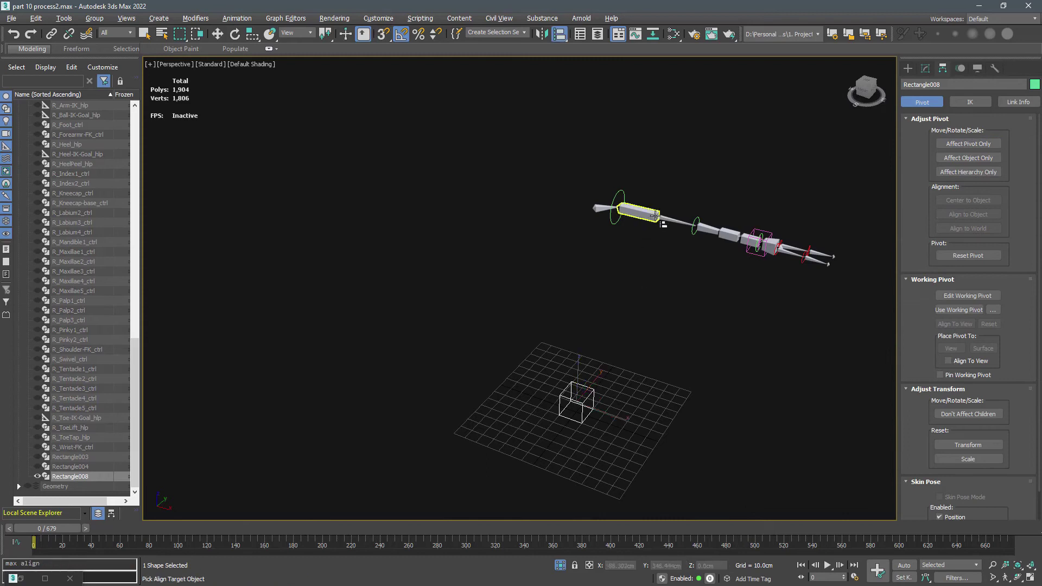
left_click(639, 214)
left_click(712, 397)
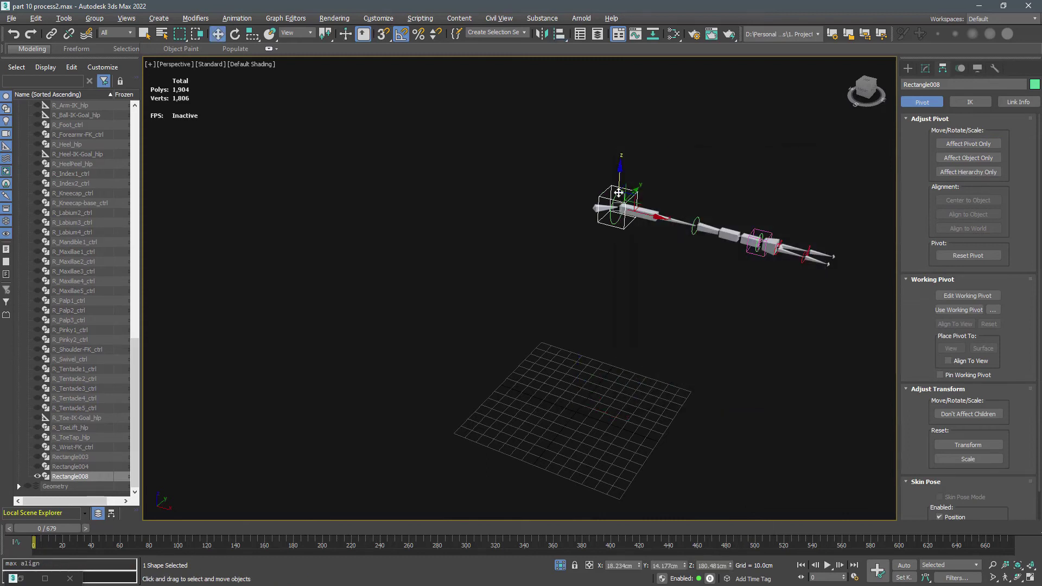
- Scale the box-shaped spline Rectangle008 down to a small box at the left shoulder joint
scroll(617, 195, "up", 8)
left_click(924, 69)
key("r")
left_click_drag(617, 241, 616, 402)
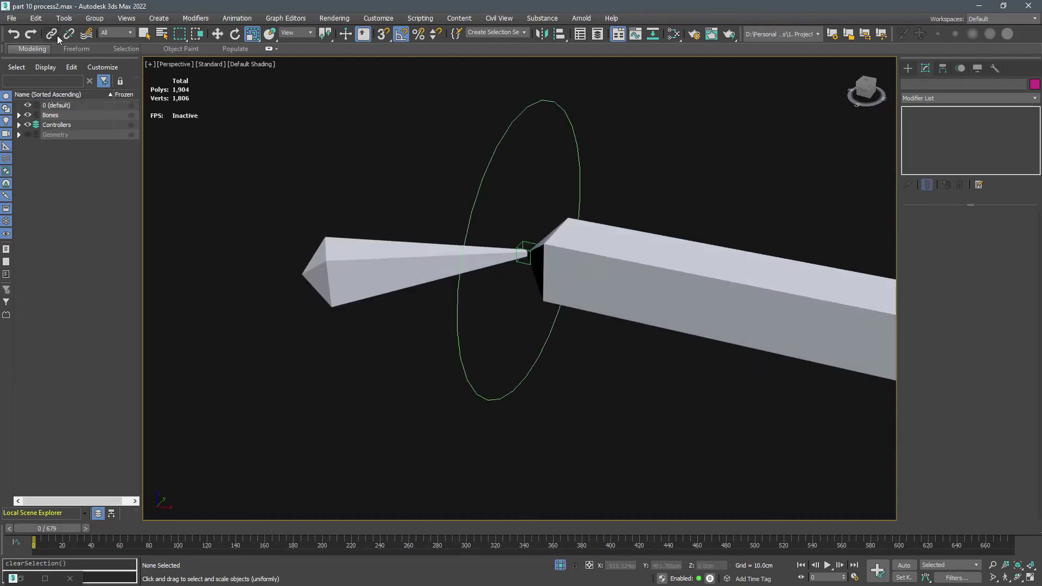
- Link Rectangle008 to the L_Shoulder bone as its parent
left_click(51, 33)
scroll(570, 217, "down", 10)
scroll(602, 226, "up", 4)
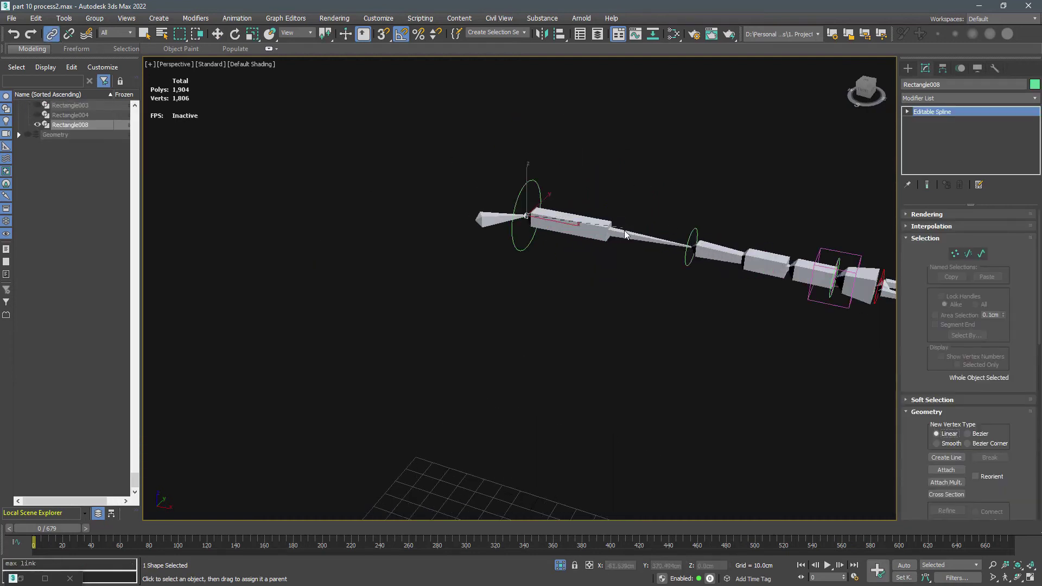
left_click_drag(526, 215, 607, 233)
scroll(532, 218, "up", 4)
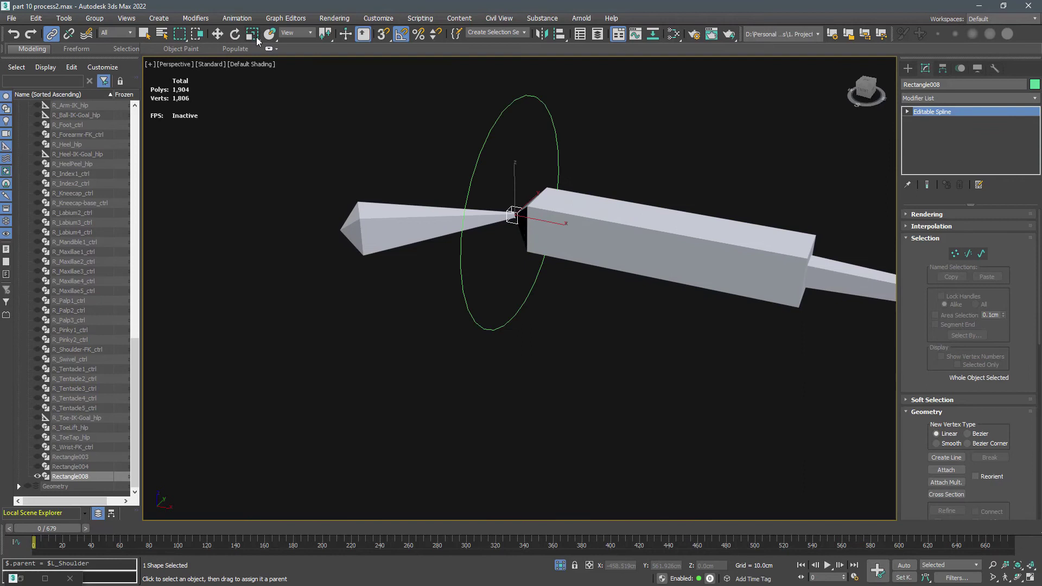
- Give Rectangle008 an Orientation Constraint targeting L_Clav, and add the left shoulder bone as a second target
left_click(237, 18)
mouse_move(271, 77)
left_click(375, 161)
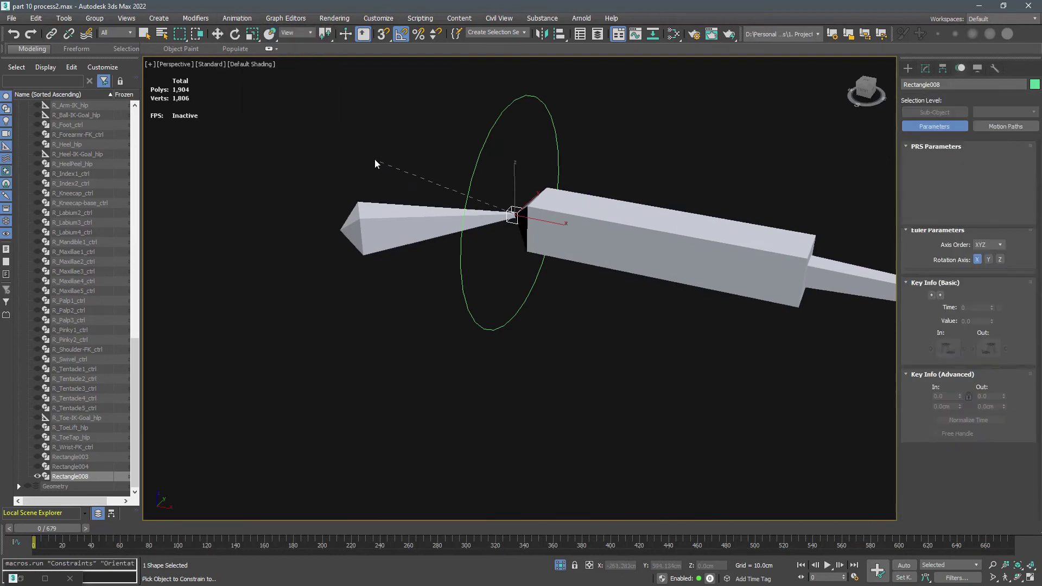
left_click(375, 234)
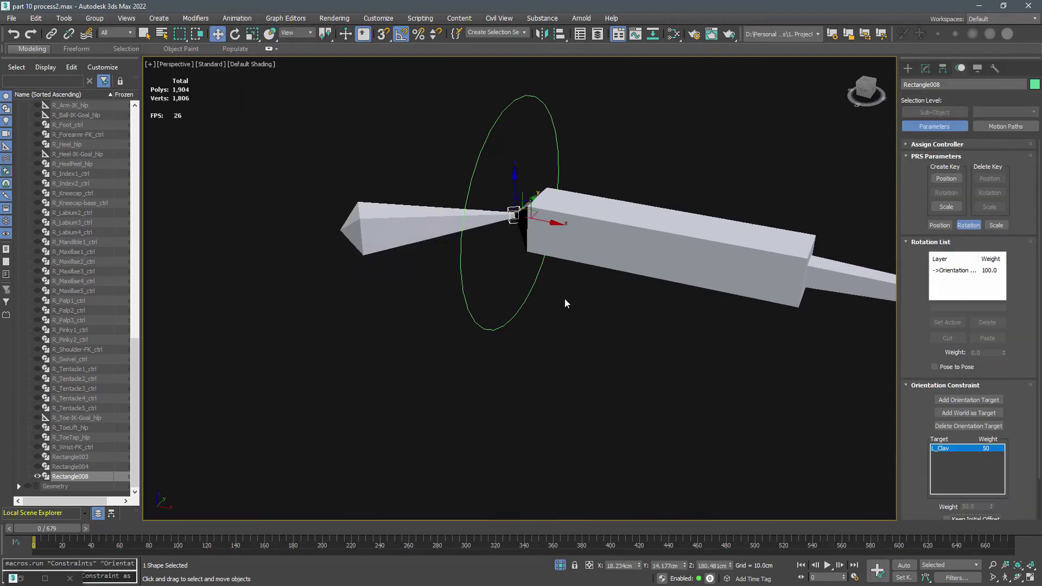
left_click(949, 401)
left_click(836, 285)
right_click(699, 335)
- Rotate L_Shoulder-FK_ctrl to test how the small shoulder box follows the arm
left_click(471, 311)
middle_click_drag(477, 302, 486, 337, "alt")
key("e")
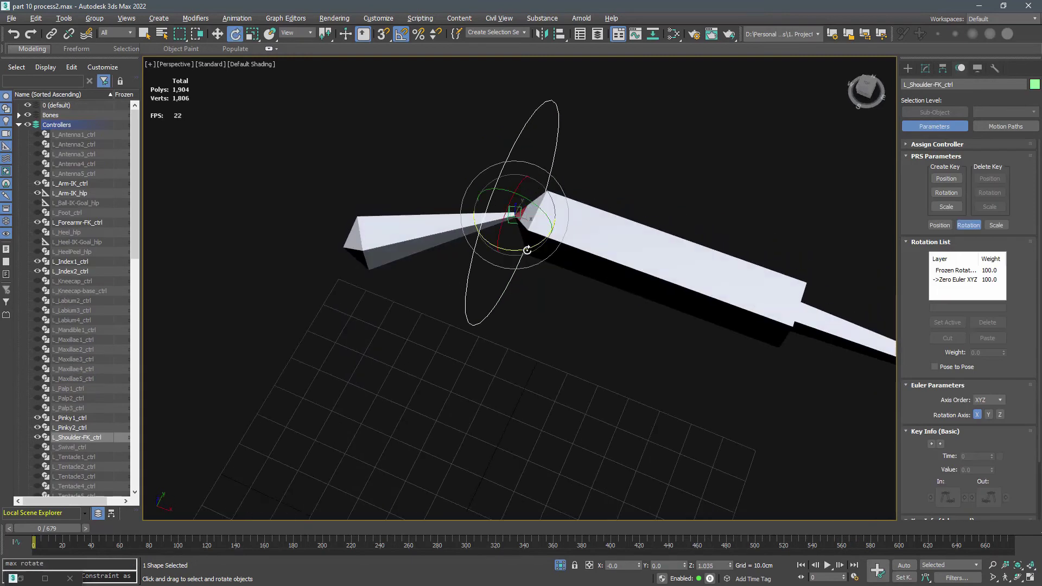
left_click_drag(526, 250, 506, 206)
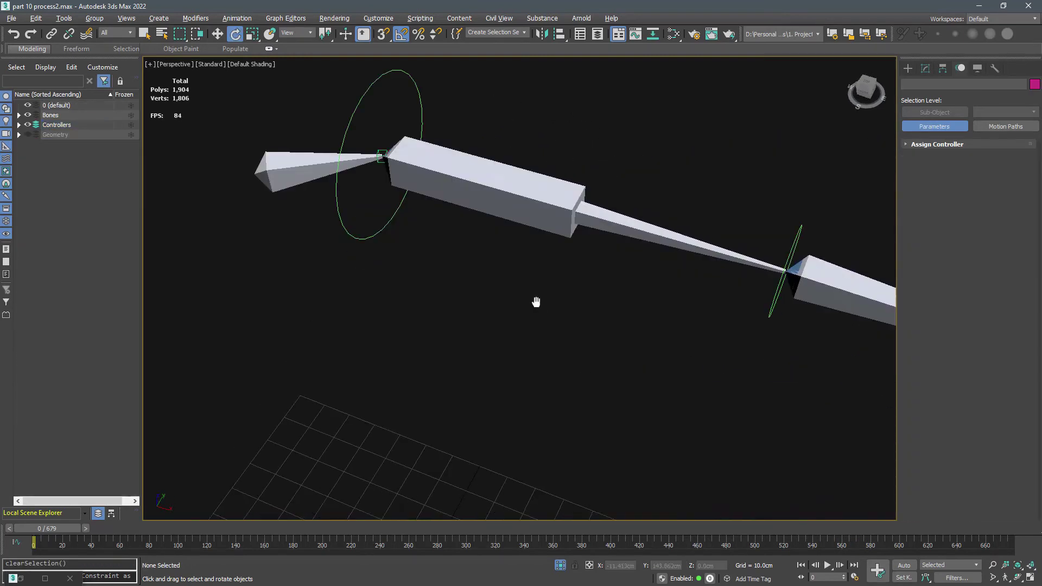
- Give the L_ShoulderRoll bone a LookAt Constraint that targets L_Forearm
left_click(517, 190)
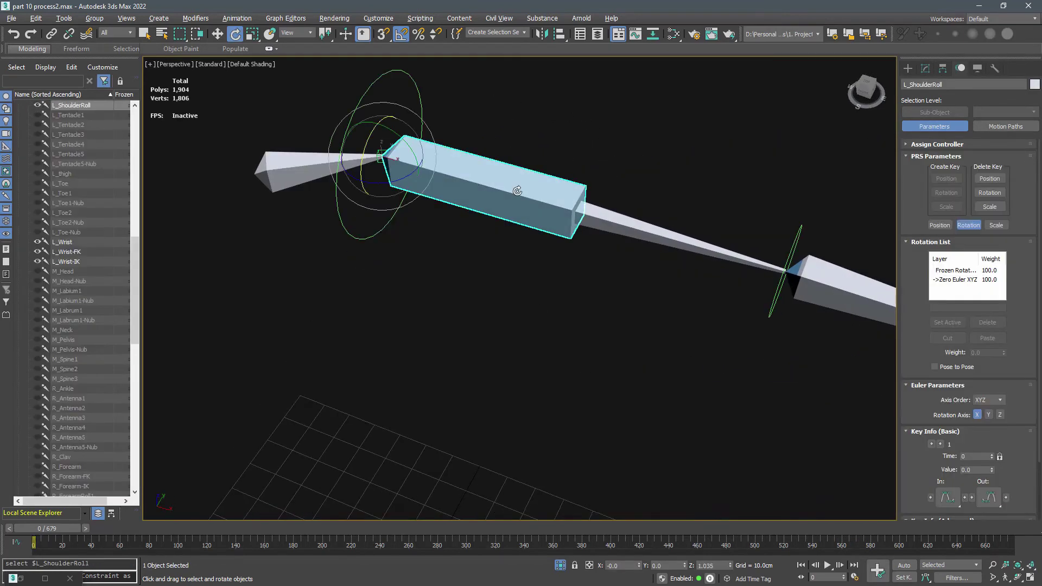
left_click(237, 18)
mouse_move(255, 78)
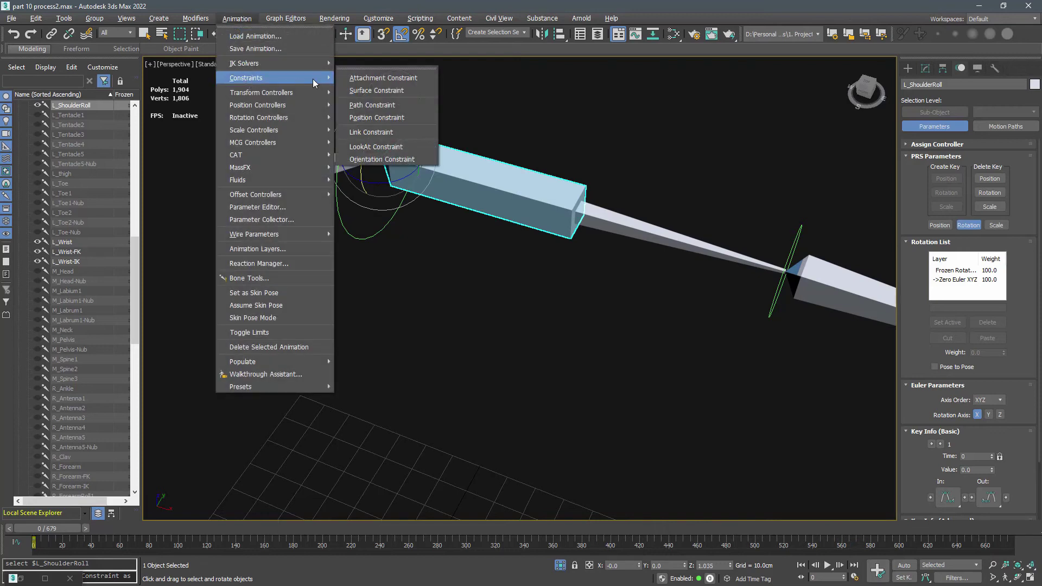
left_click(376, 146)
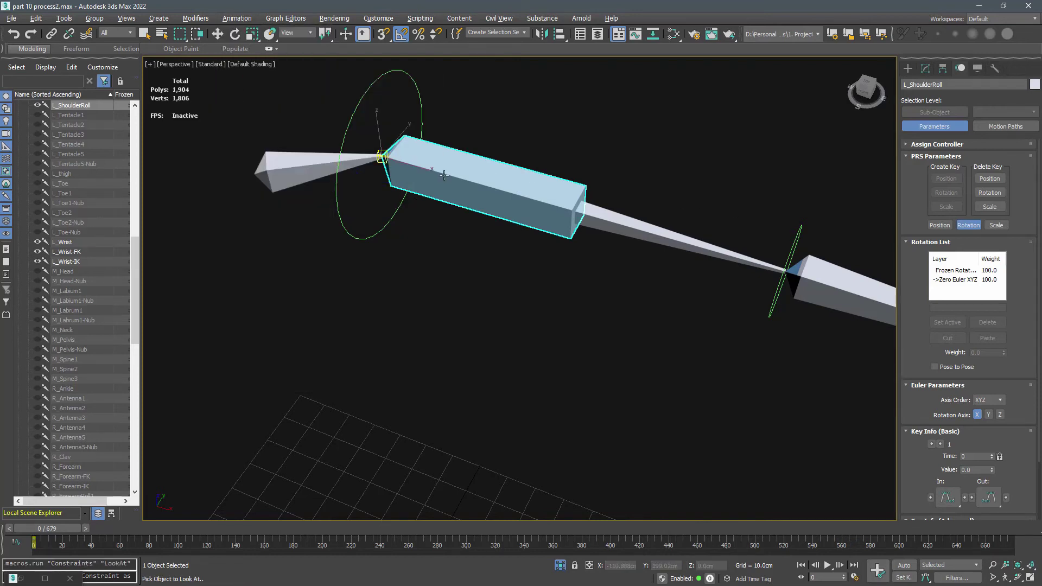
left_click(835, 272)
scroll(921, 437, "down", 1)
- Assign Rectangle008 as the upnode of L_ShoulderRoll's LookAt Constraint instead of World
left_click(981, 430)
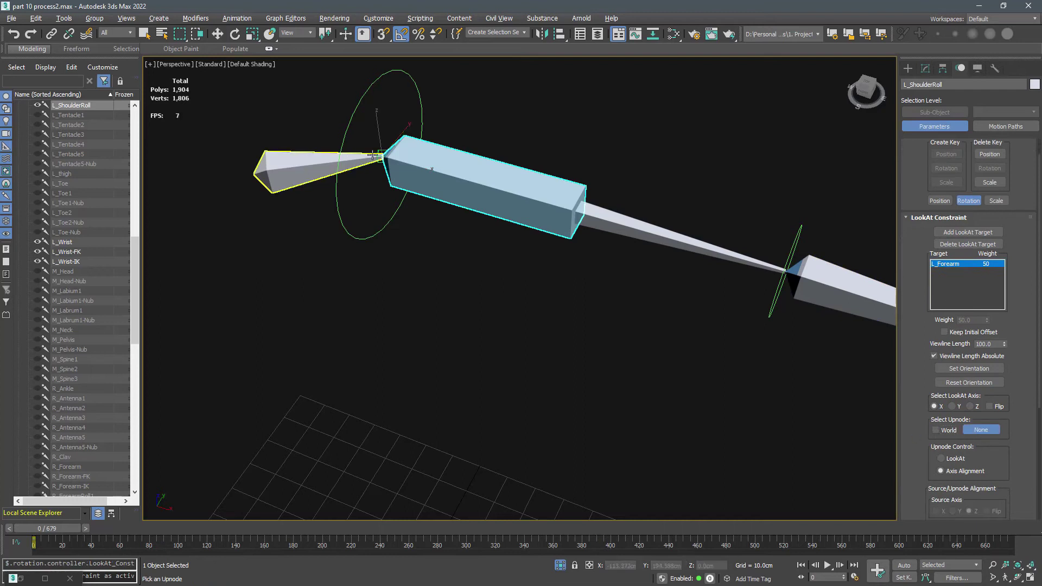
scroll(372, 156, "up", 5)
left_click(402, 159)
- Rotate L_Shoulder-FK_ctrl about Z to test the L_ShoulderRoll constraint
scroll(321, 140, "down", 5)
scroll(325, 147, "up", 2)
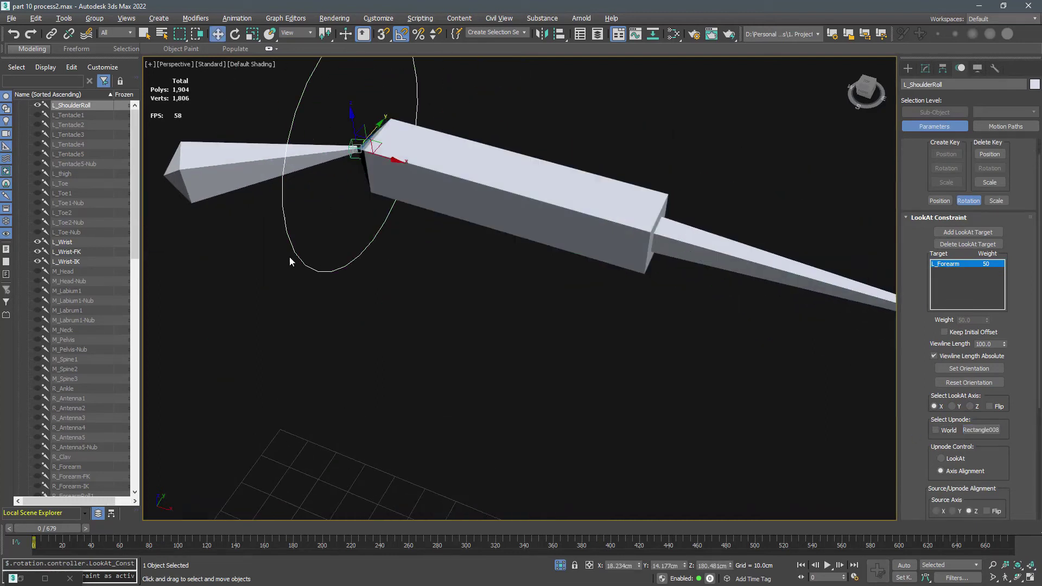
left_click(295, 254)
scroll(303, 238, "down", 3)
key("e")
left_click_drag(324, 166, 306, 209)
key("ctrl+z")
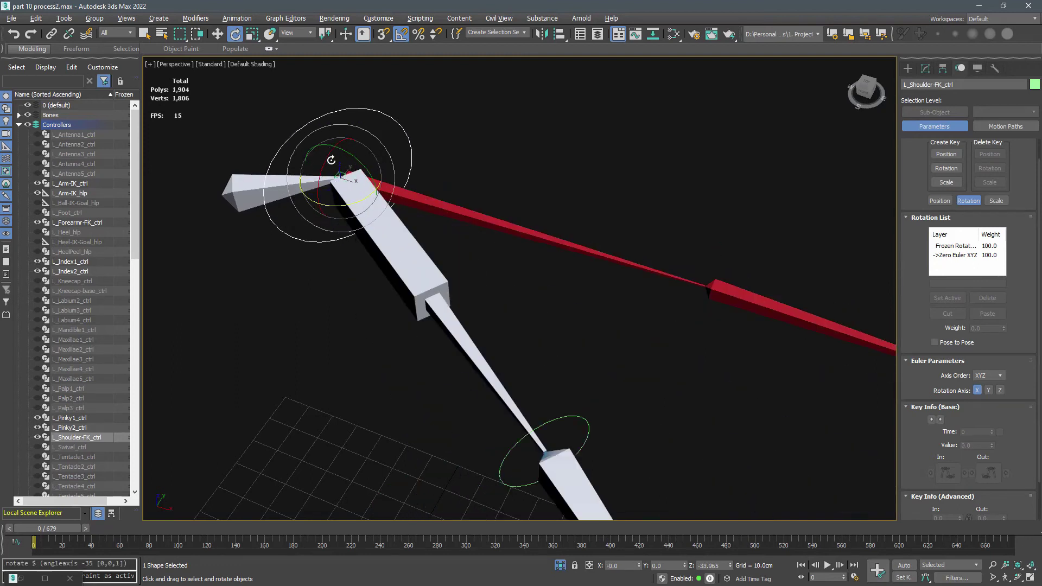
- Switch the reference coordinate system to Local, test-twist L_Shoulder-FK_ctrl, and return its rotation to zero
left_click(305, 34)
left_click(297, 77)
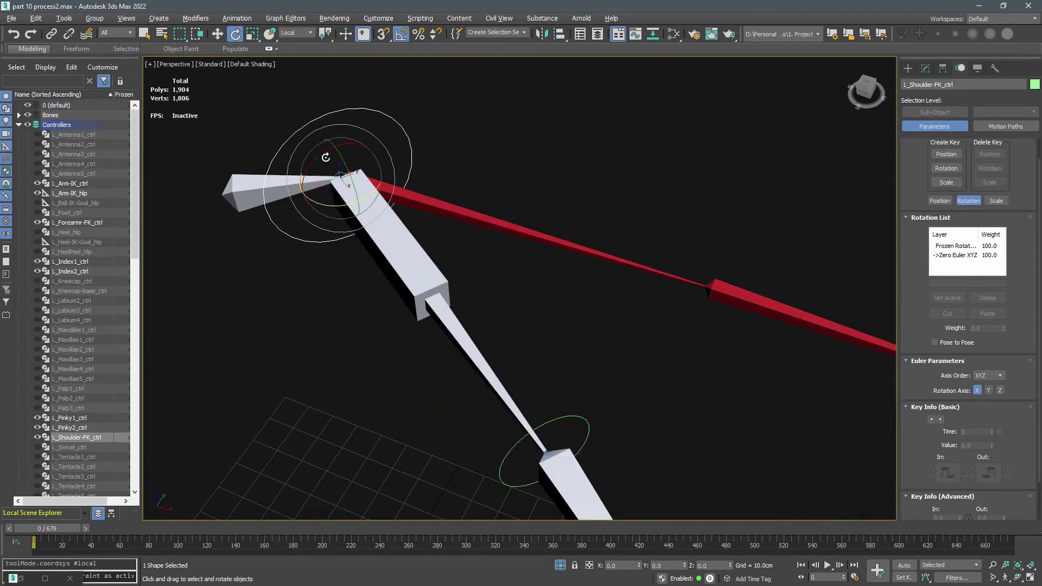
left_click_drag(328, 160, 250, 172)
right_click(249, 172)
right_click(469, 144, "alt")
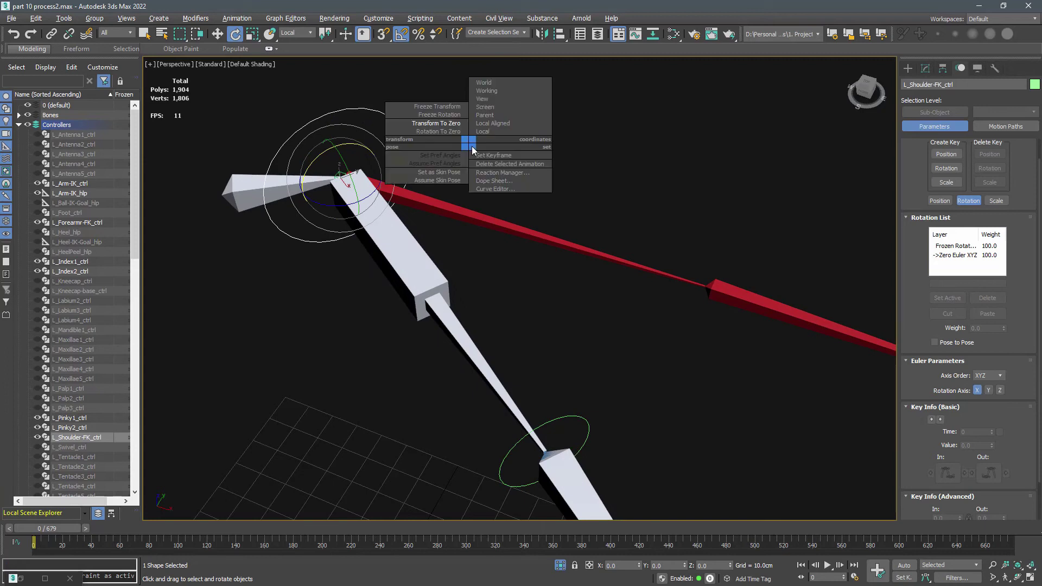
left_click(462, 132)
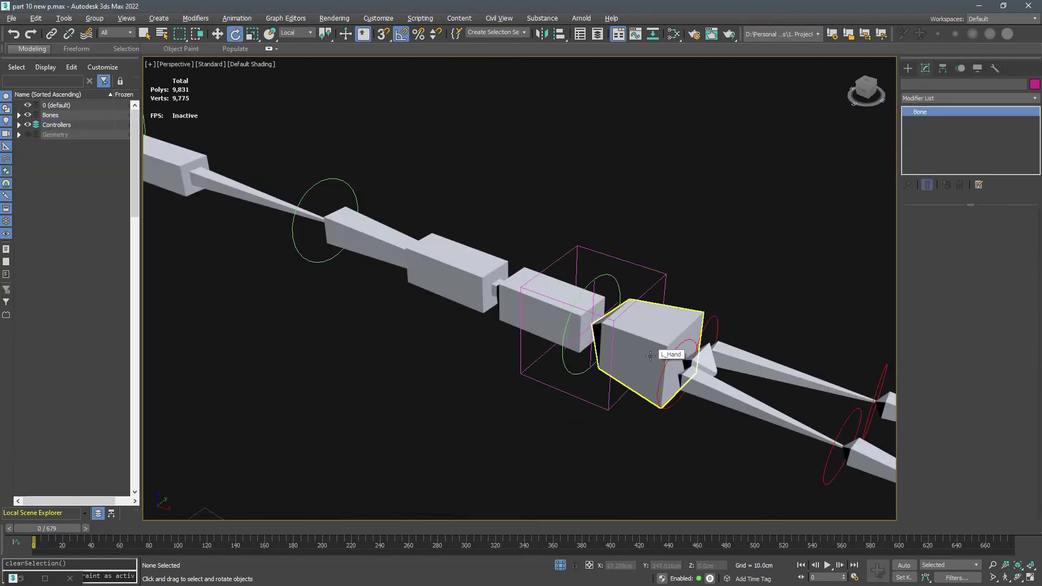
- Give L_ForearmRoll1 a LookAt Constraint targeting L_Wrist, with Viewline Length 0 and L_Wrist as upnode instead of World
scroll(560, 349, "up", 3)
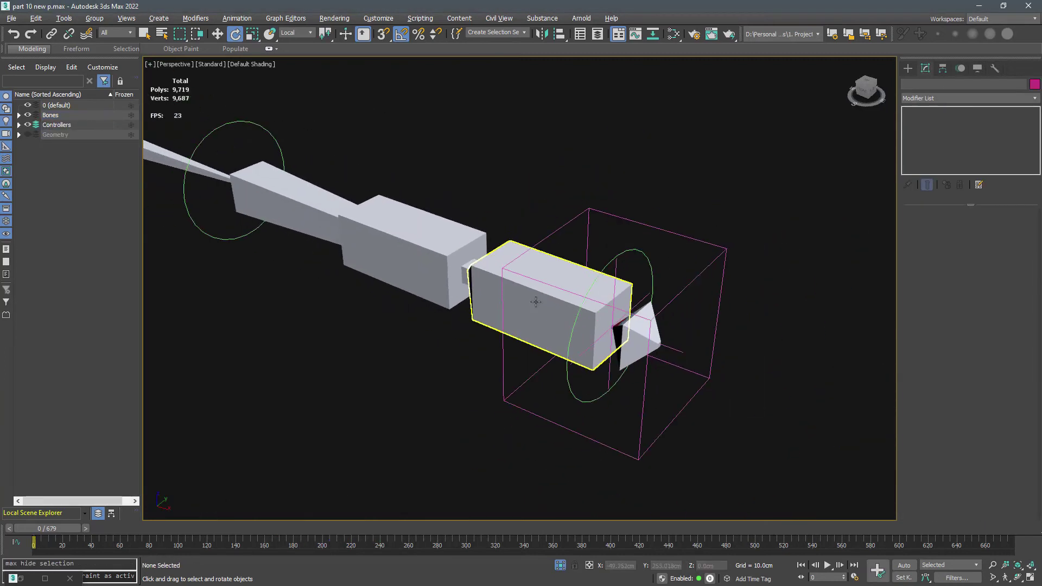
left_click(535, 301)
left_click(238, 18)
mouse_move(260, 77)
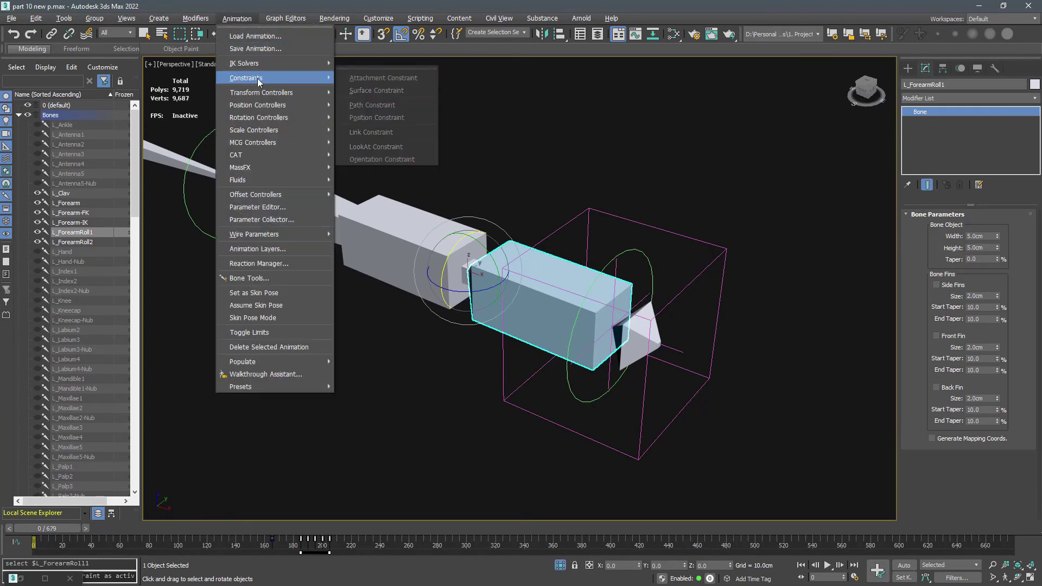
left_click(375, 147)
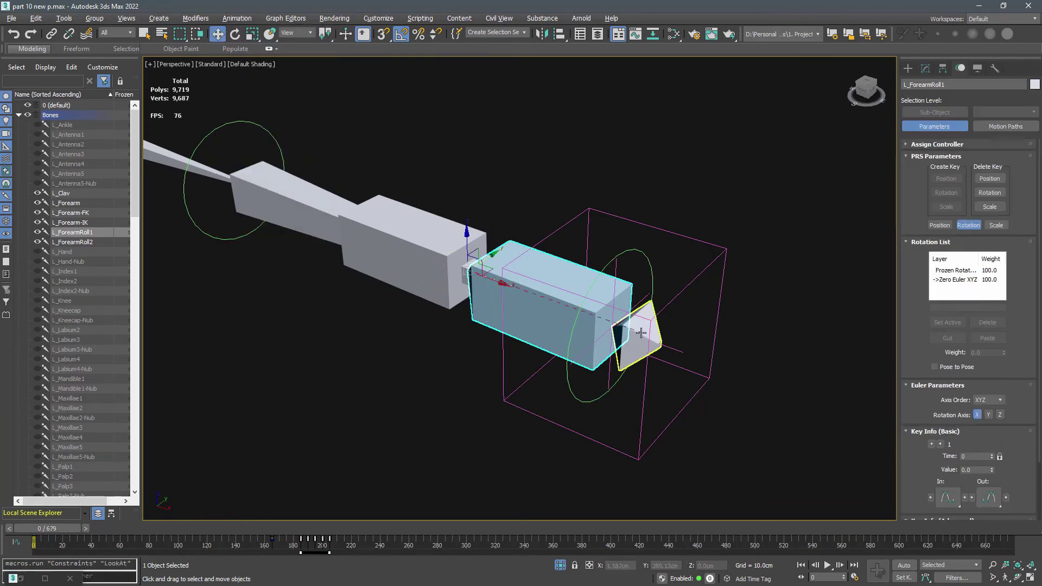
right_click(1004, 368)
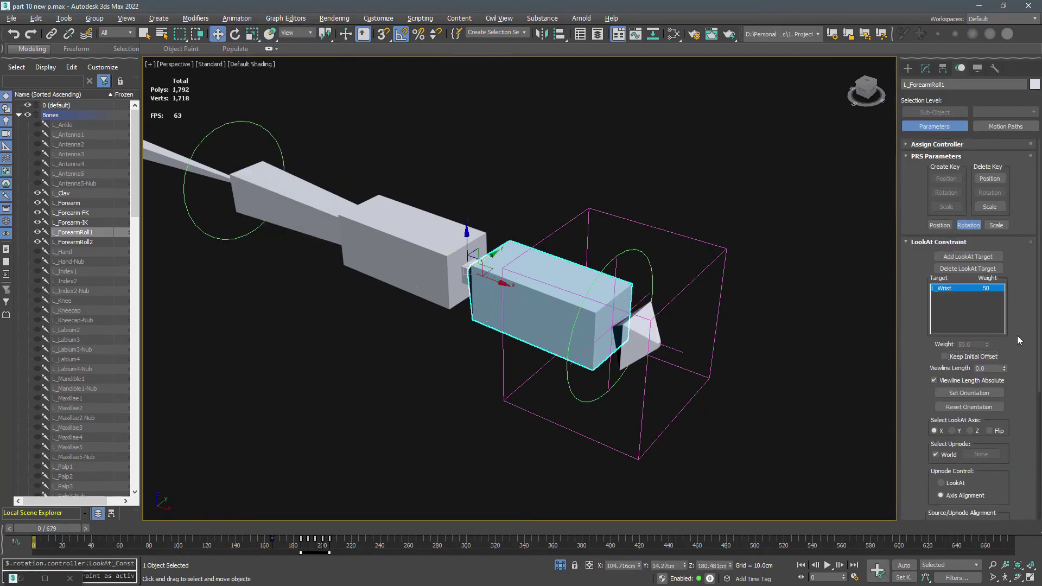
scroll(975, 330, "down", 2)
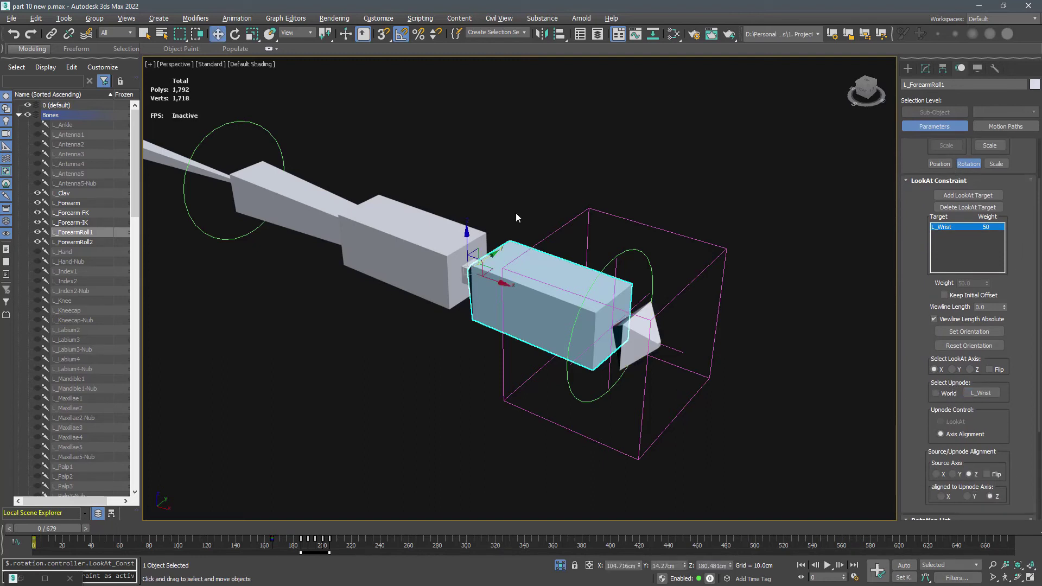
- Give L_ForearmRoll2 an Orientation Constraint targeting both L_ForearmRoll1 and L_Forearm
left_click(404, 234)
left_click(237, 18)
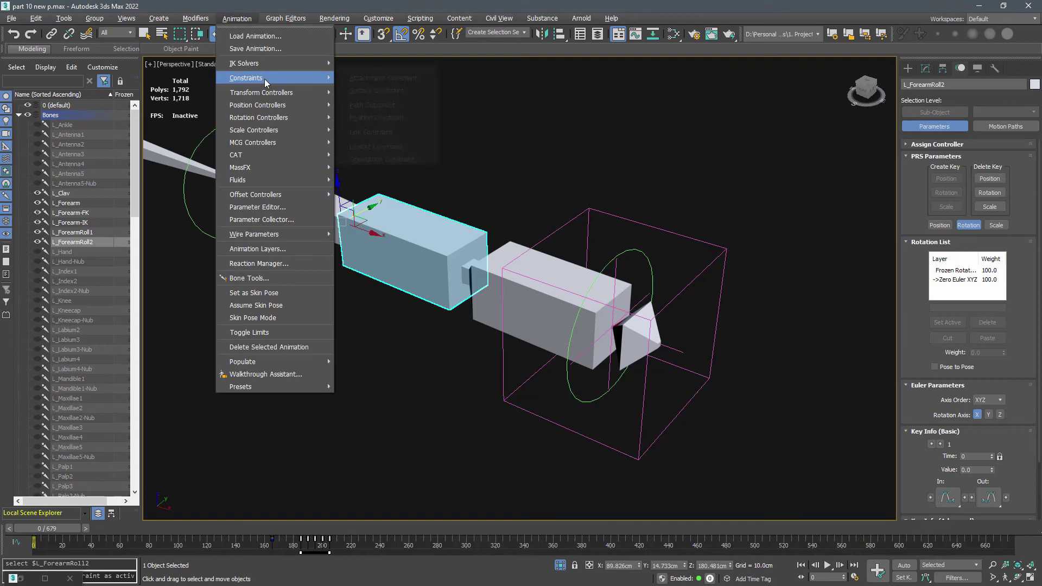
mouse_move(264, 79)
left_click(369, 158)
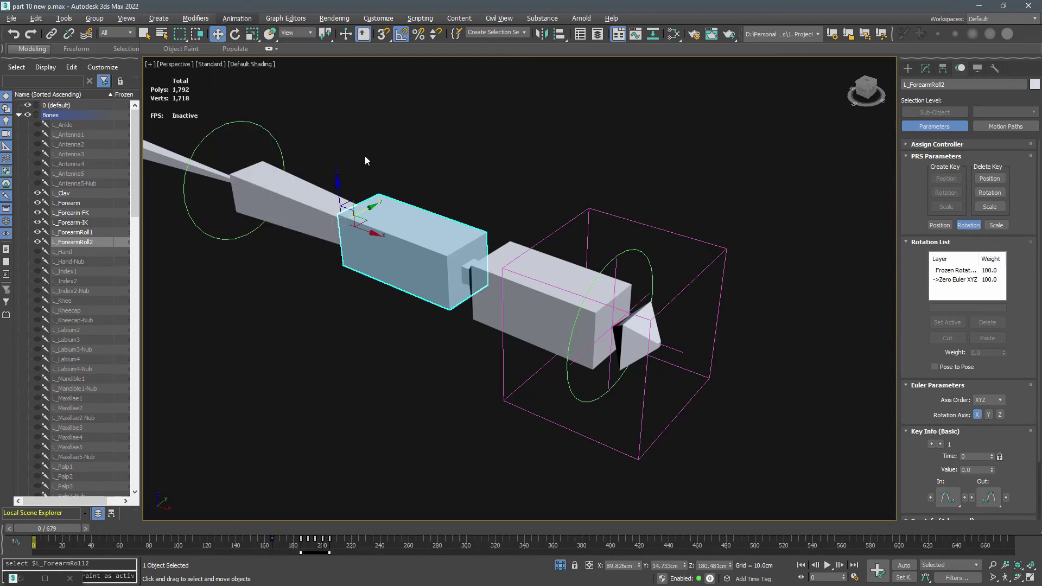
left_click(536, 305)
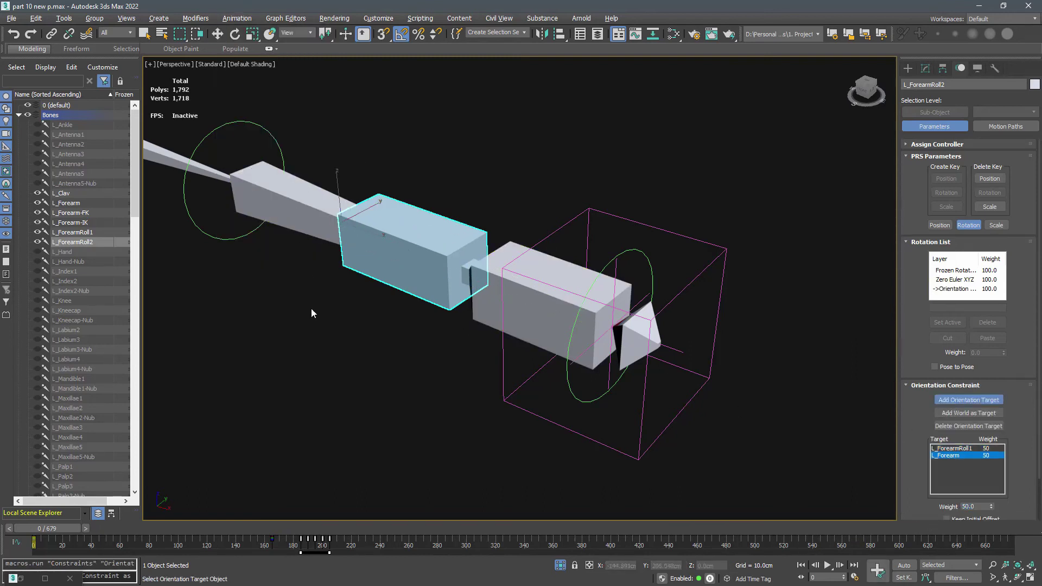
- Rotate L_Wrist-FK_ctrl about its local X axis to test the forearm roll bones
left_click(593, 436)
key("e")
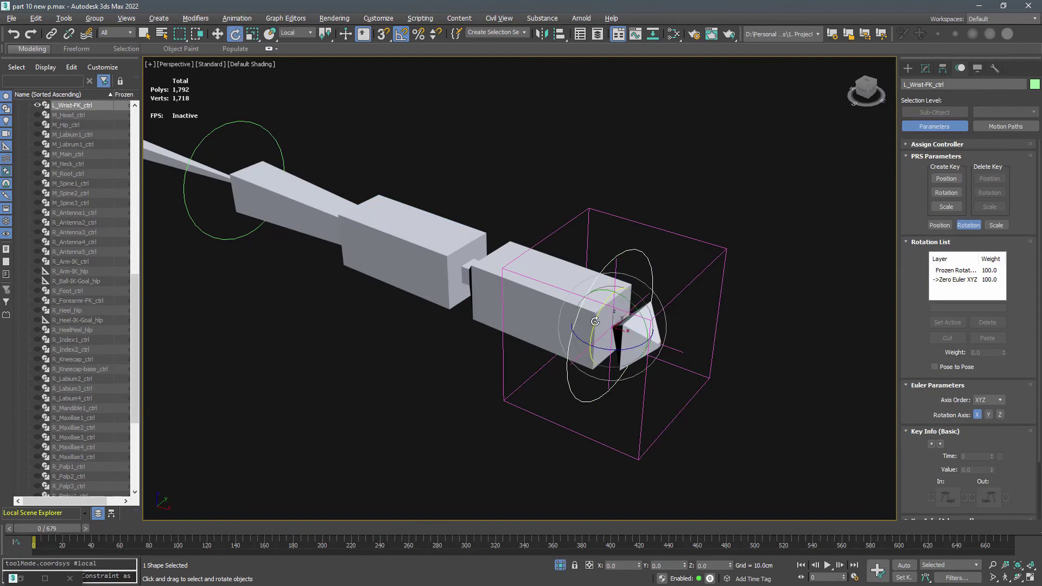
left_click_drag(595, 321, 582, 253)
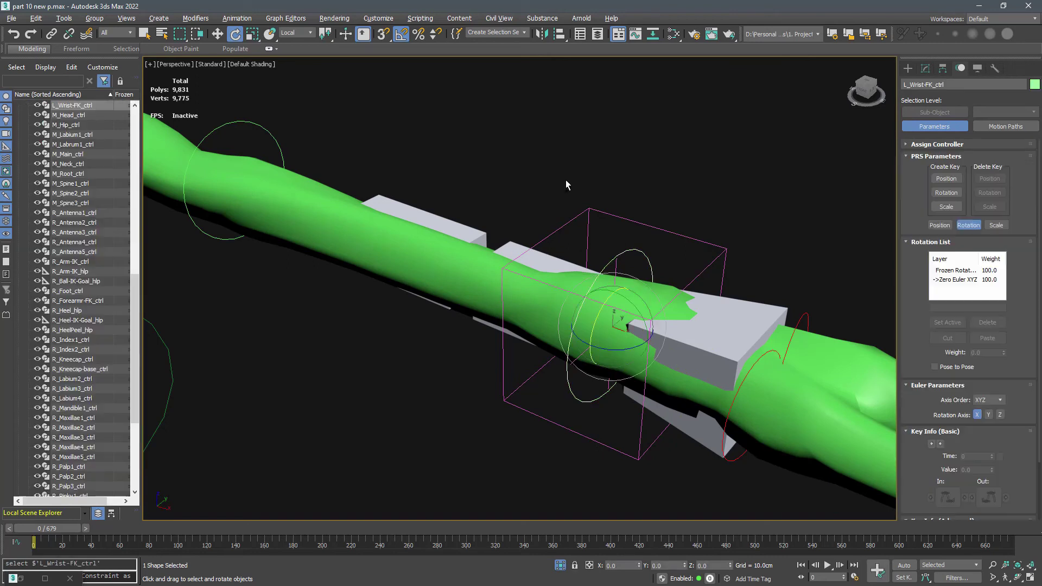
- Turn on Edged Faces and test-twist L_Wrist-FK_ctrl with the character mesh visible
scroll(566, 180, "down", 5)
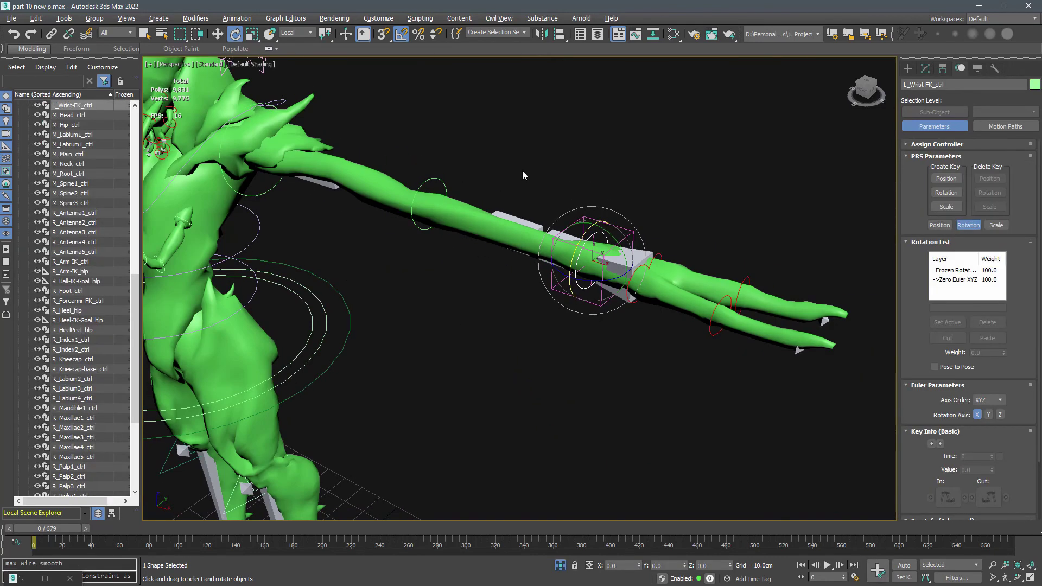
key("F4")
left_click_drag(581, 241, 565, 167)
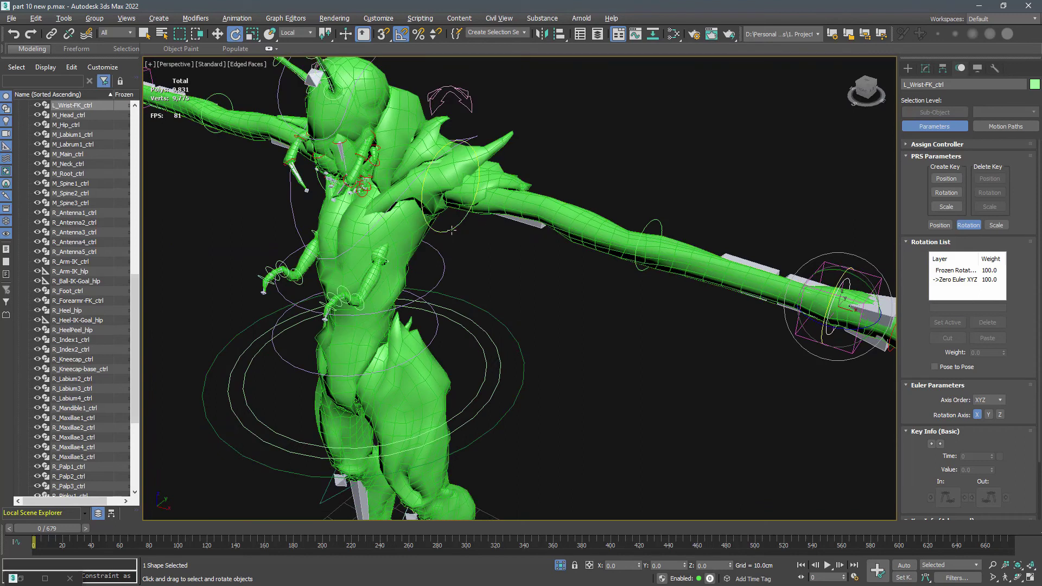
- Test-twist L_Shoulder-FK_ctrl on the character mesh, cancel the rotation, and clear the selection
left_click(429, 174)
left_click_drag(429, 175, 445, 239)
right_click(445, 239)
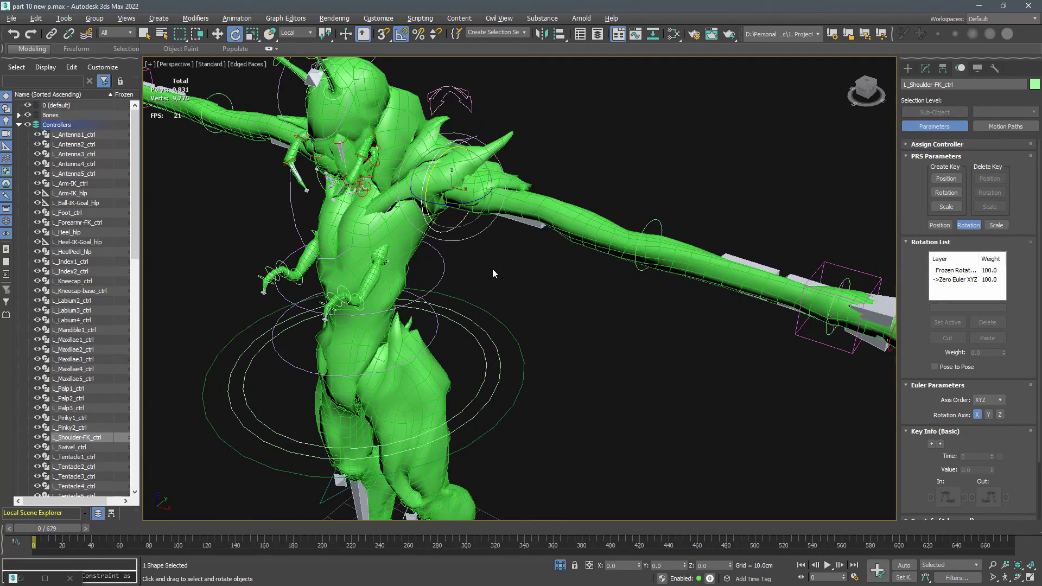
left_click(566, 171)
scroll(565, 175, "down", 5)
middle_click_drag(561, 288, 610, 313, "alt")
scroll(602, 301, "down", 1)
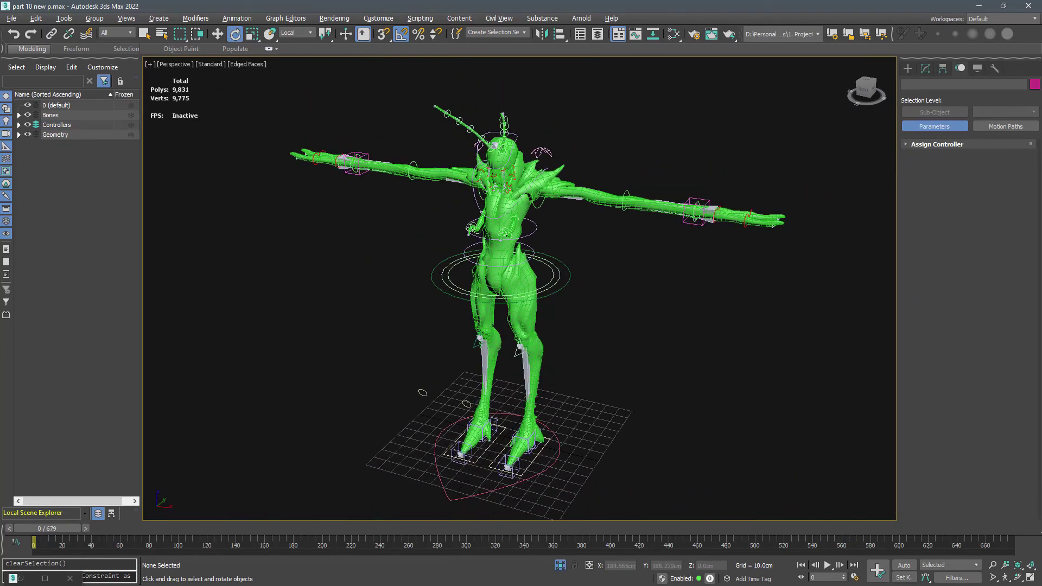